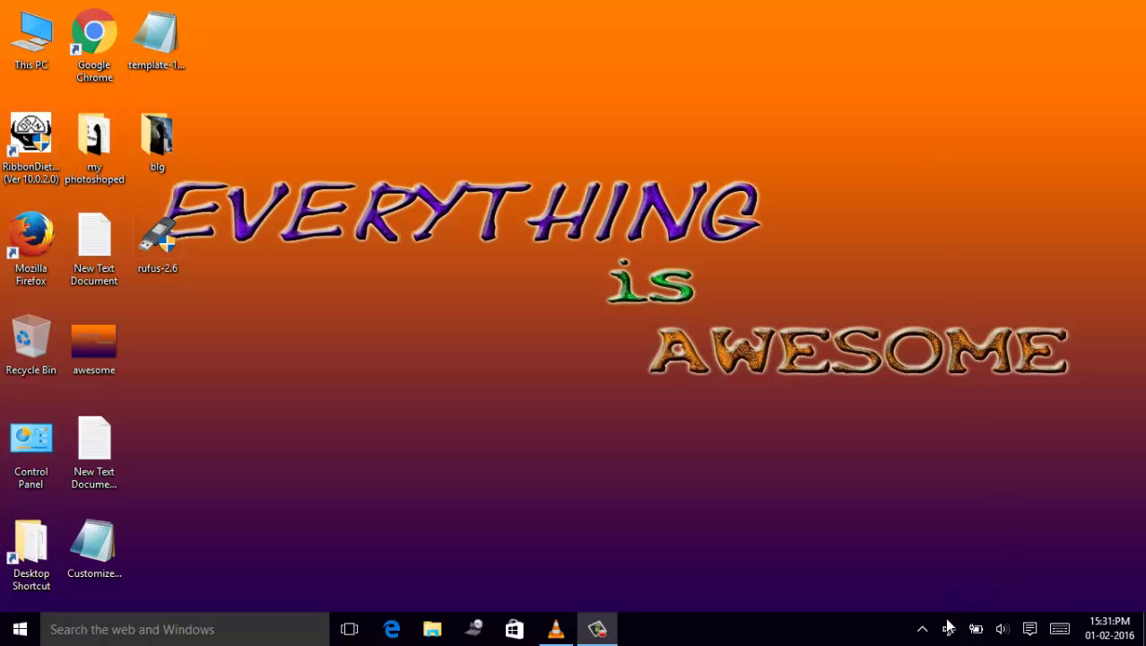
# Step: Join the TP-LINK_DEC0 Wi-Fi network by entering its security key, then close the network flyout
pyautogui.click(949, 629)
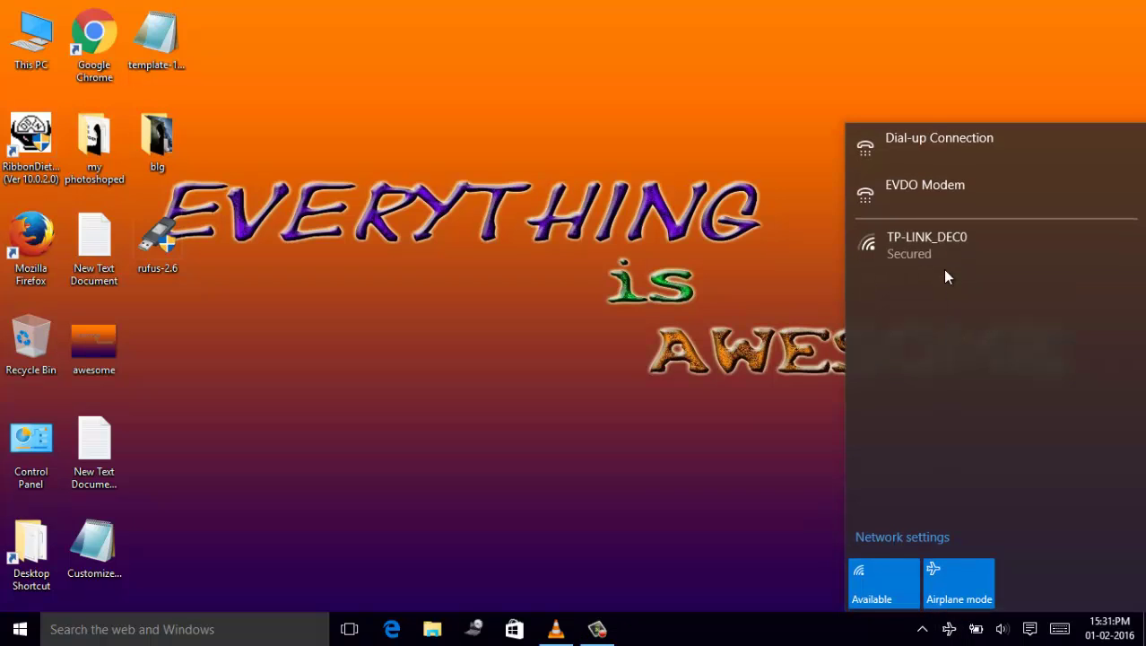
pyautogui.click(940, 252)
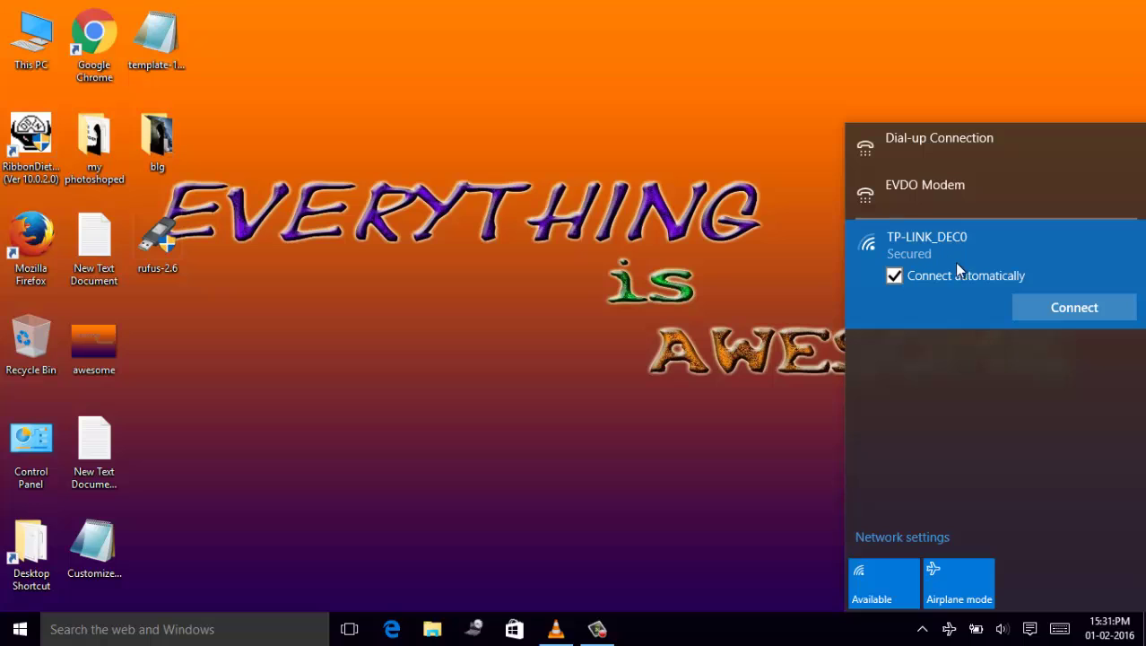
pyautogui.click(1038, 307)
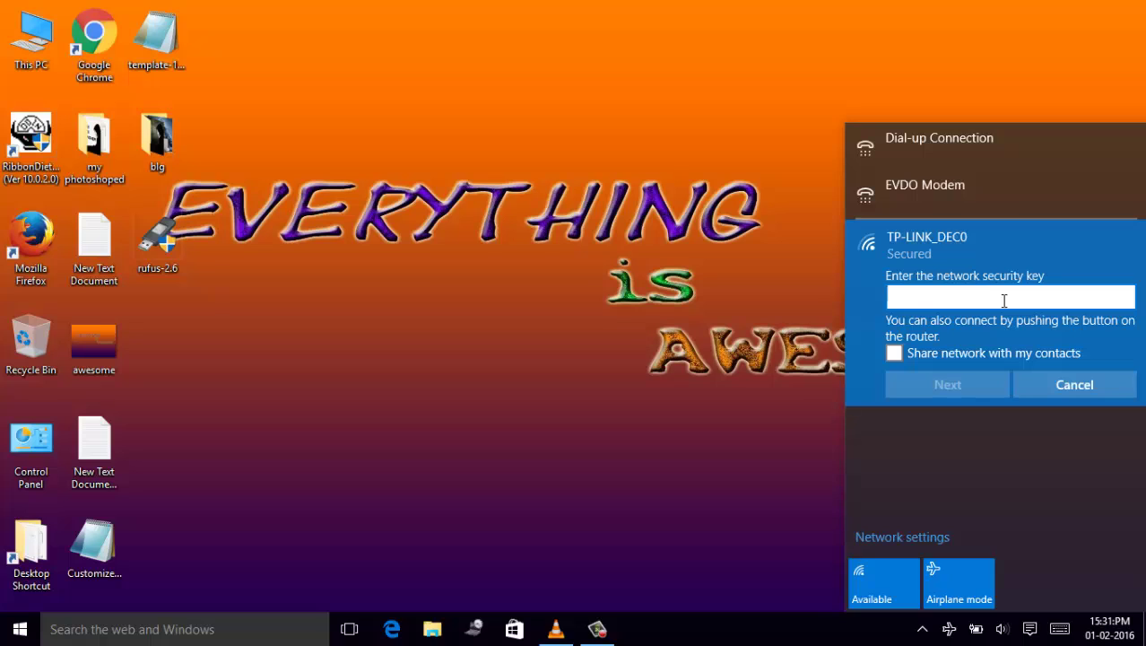
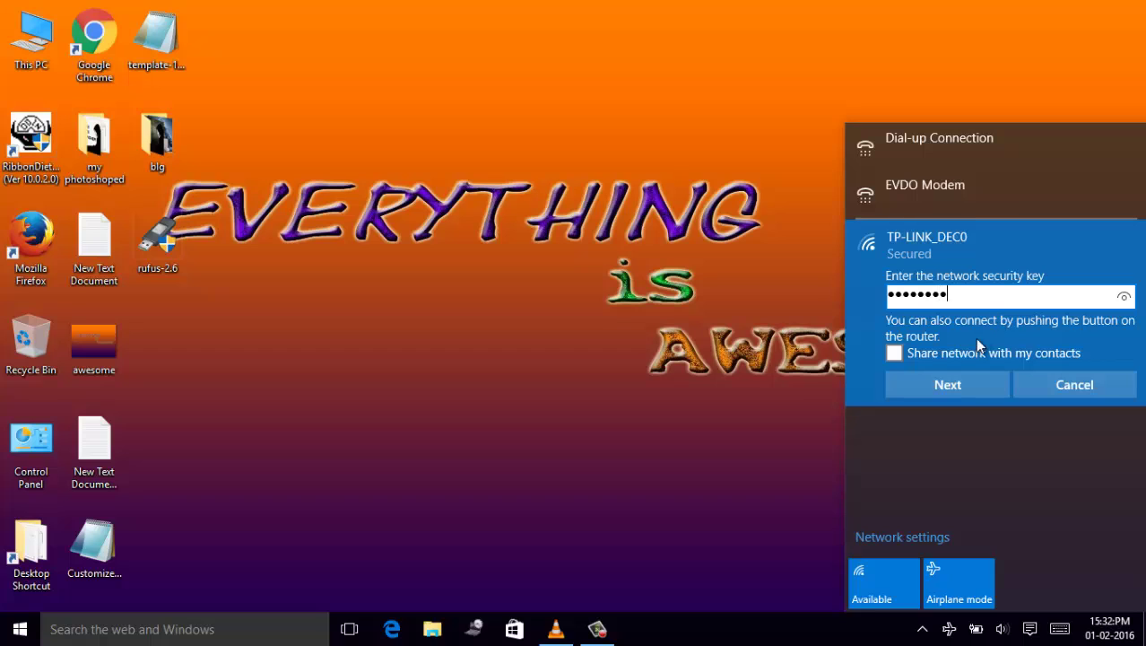
pyautogui.click(947, 382)
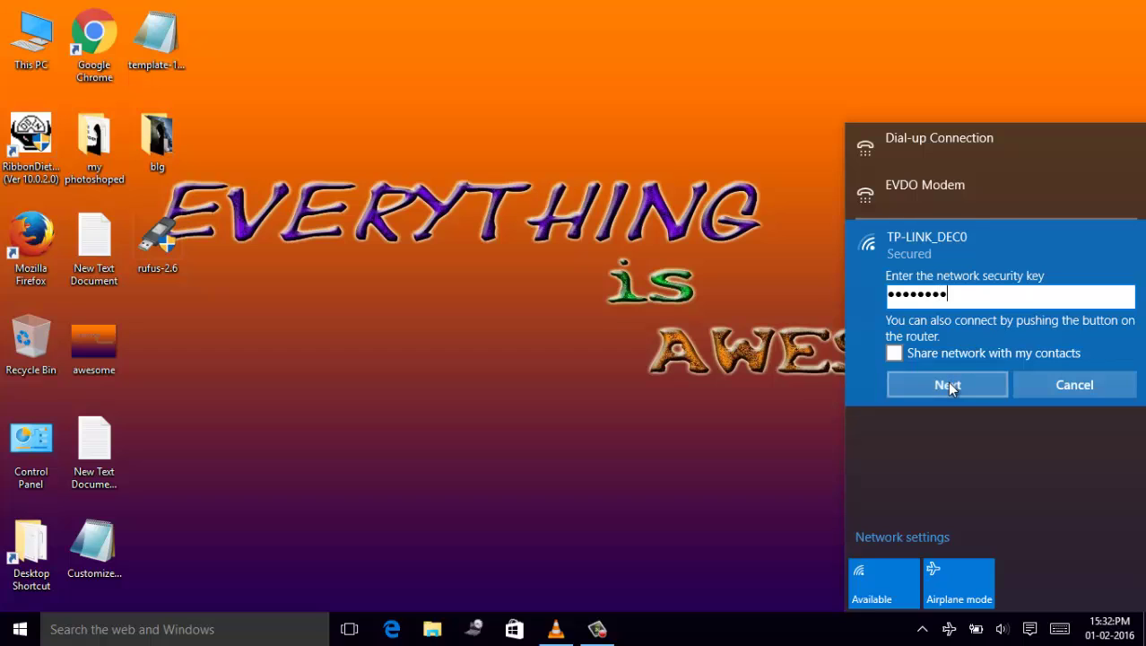
pyautogui.click(599, 205)
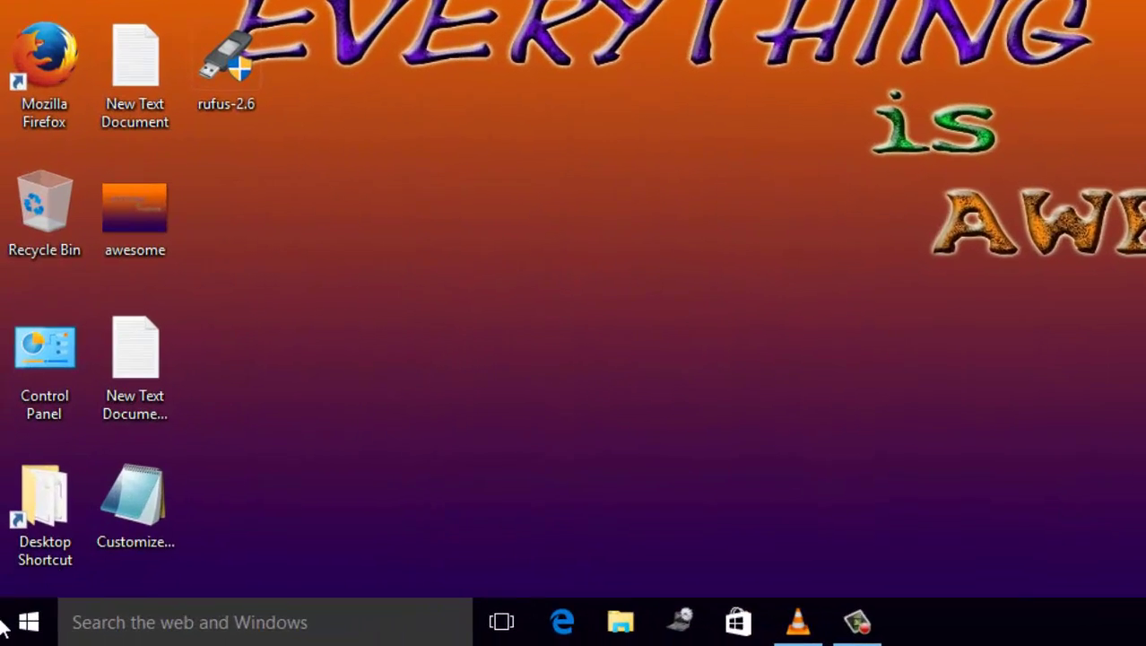
# Step: Launch Command Prompt (cmd) from the Run dialog
pyautogui.rightClick(10, 636)
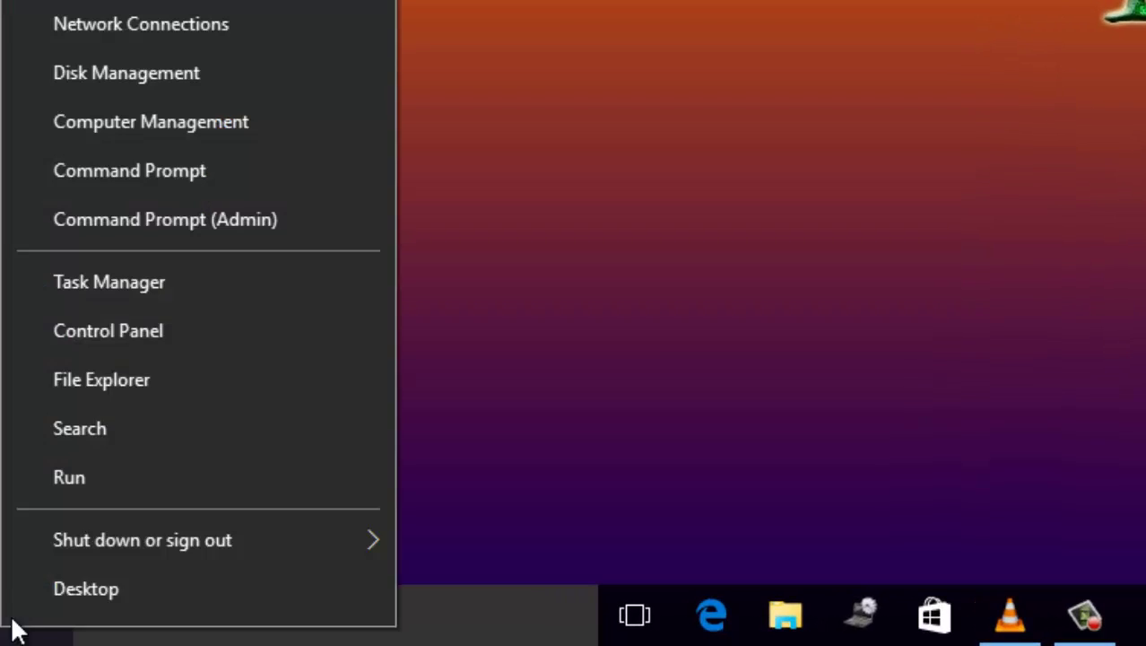
pyautogui.click(92, 492)
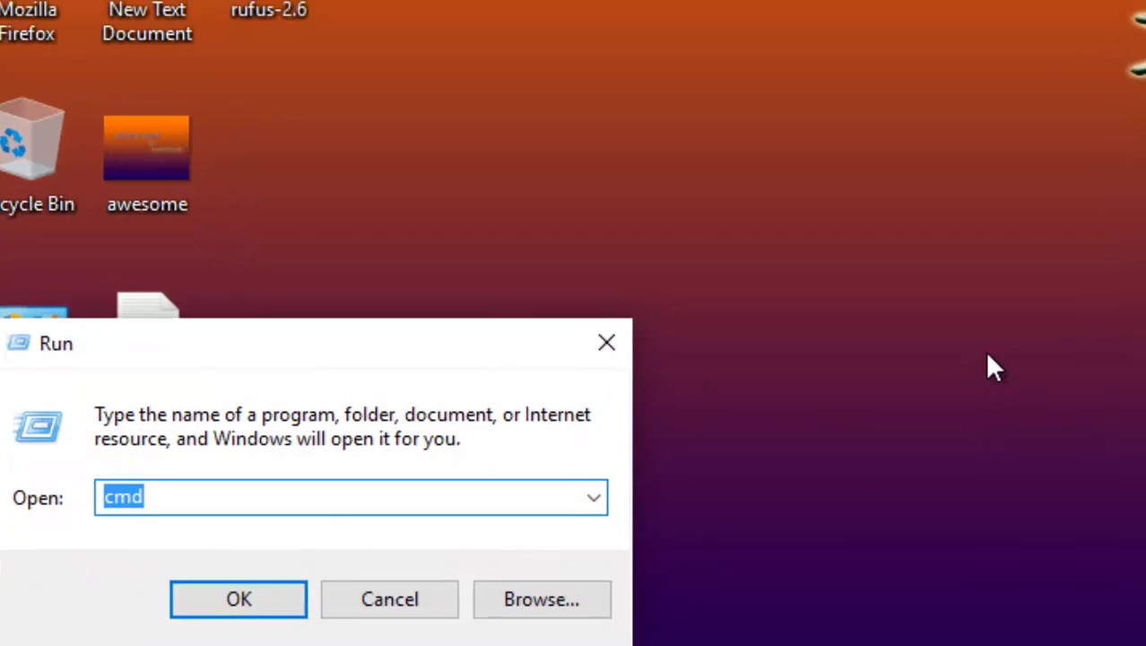
pyautogui.press('Return')
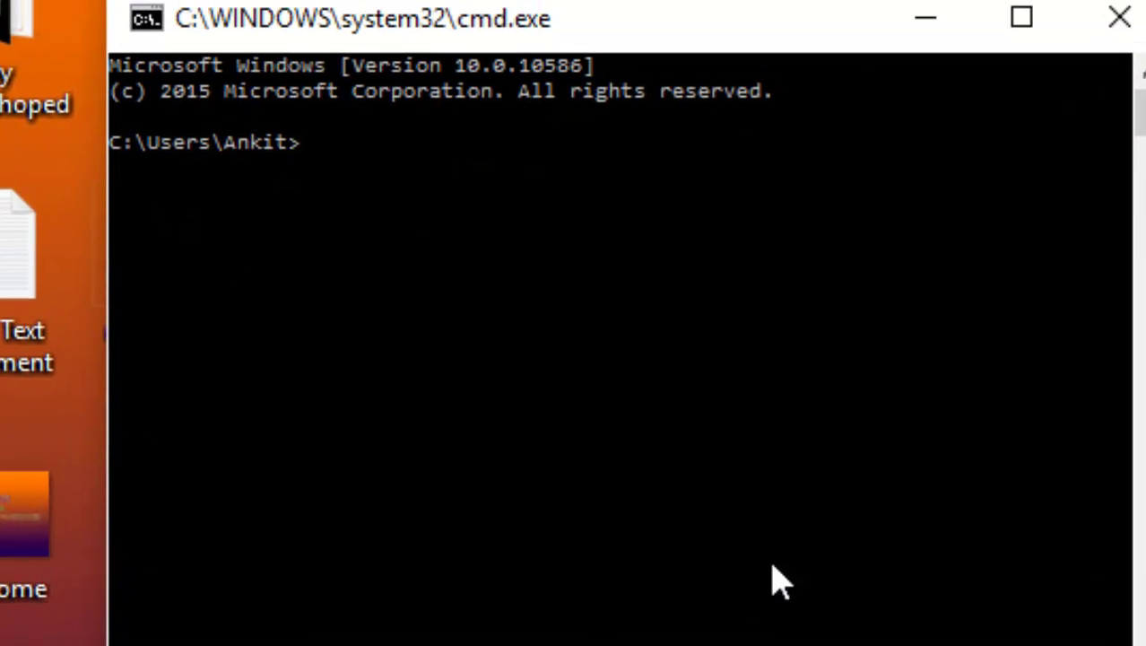
pyautogui.moveTo(489, 7); pyautogui.dragTo(568, 12)
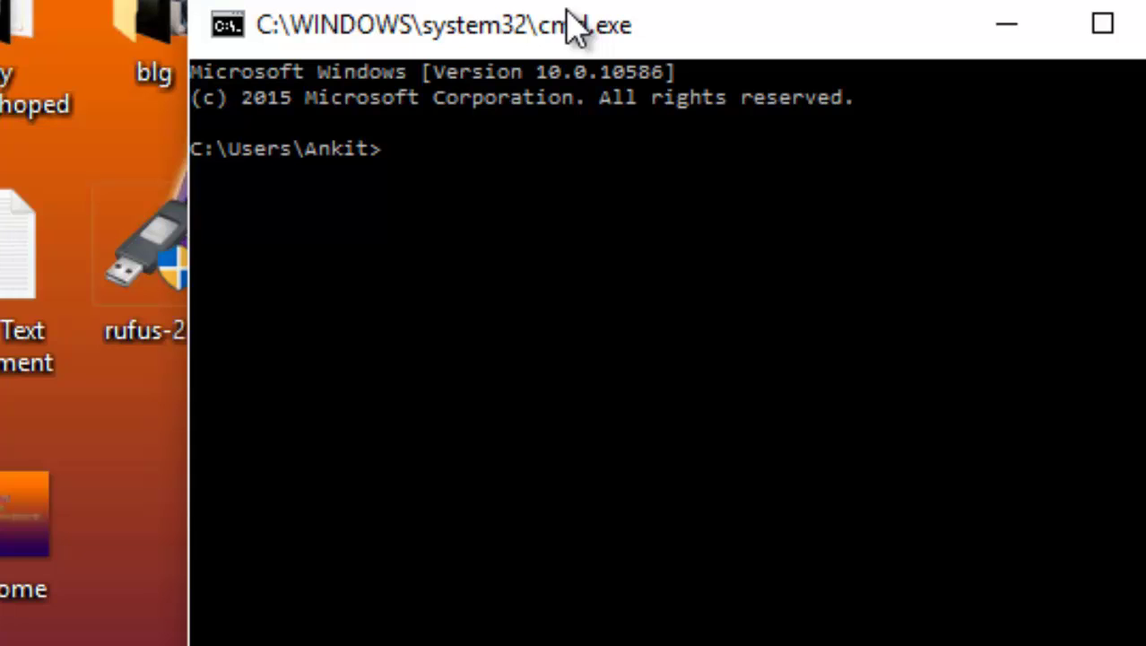
# Step: Run ipconfig and maximize the console to read the 192.168.0.1 gateway
pyautogui.write('ipconfig')
pyautogui.press('Return')
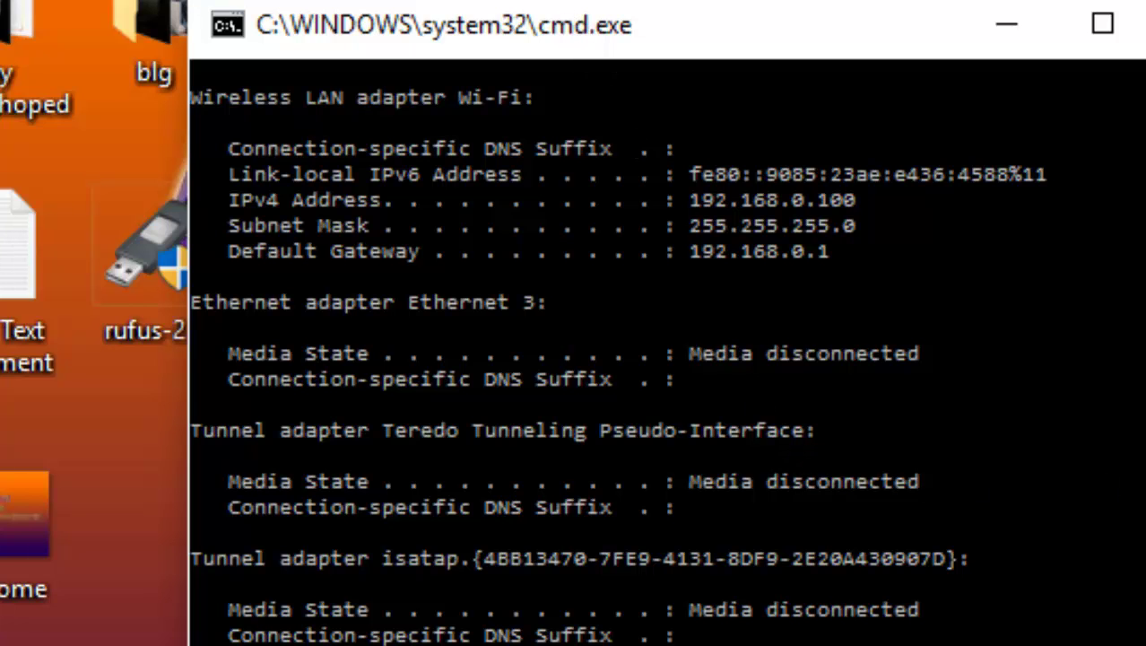
pyautogui.click(1103, 24)
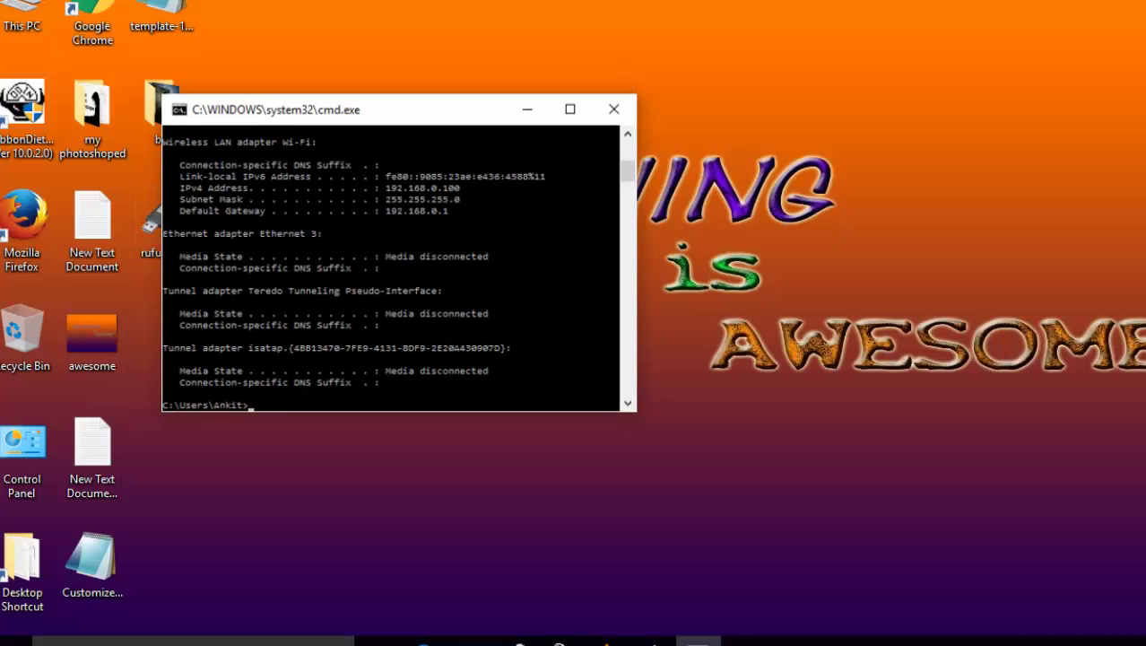
# Step: Open Chrome, then mark and copy the gateway 192.168.0.1 from the console
pyautogui.doubleClick(97, 15)
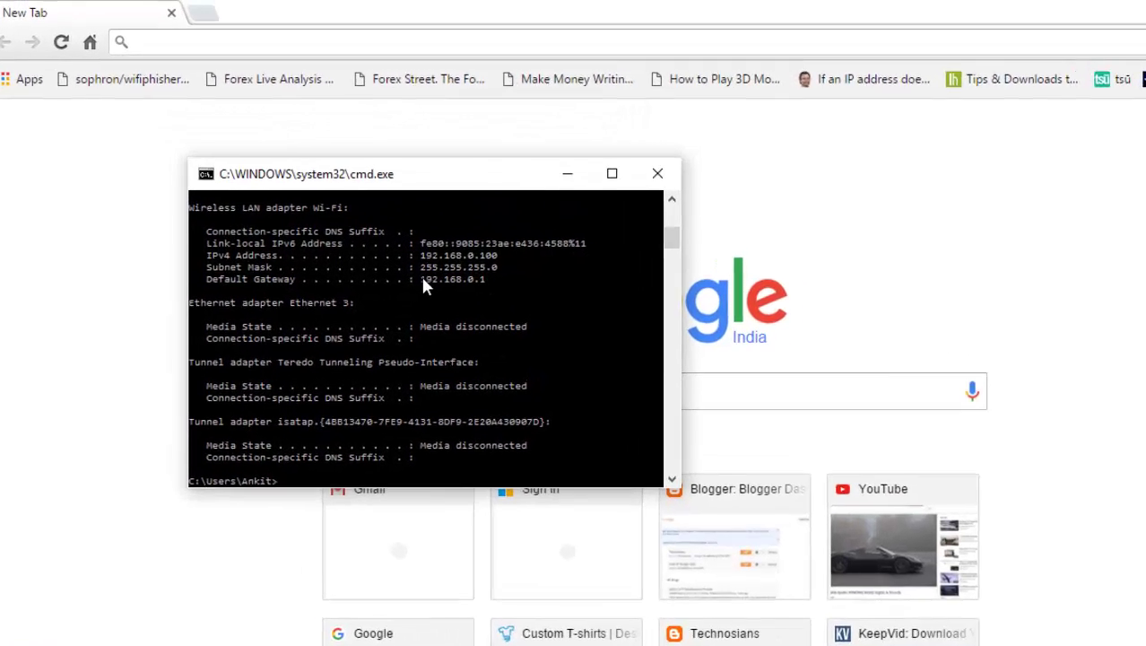
pyautogui.rightClick(424, 284)
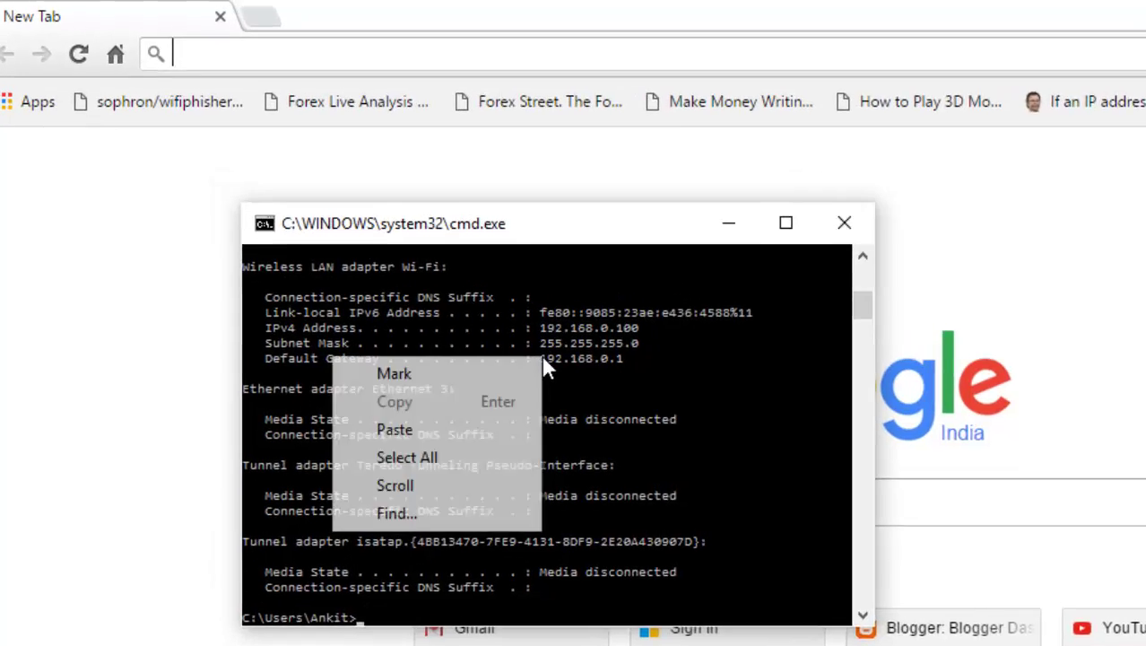
pyautogui.click(400, 300)
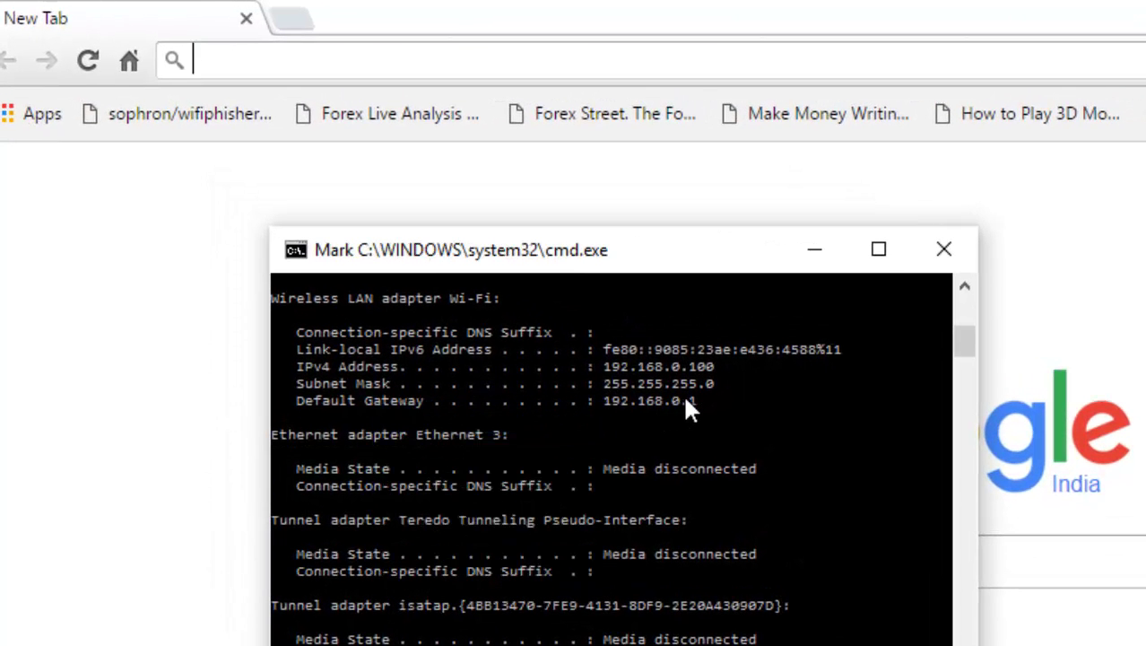
pyautogui.moveTo(701, 401); pyautogui.dragTo(609, 402)
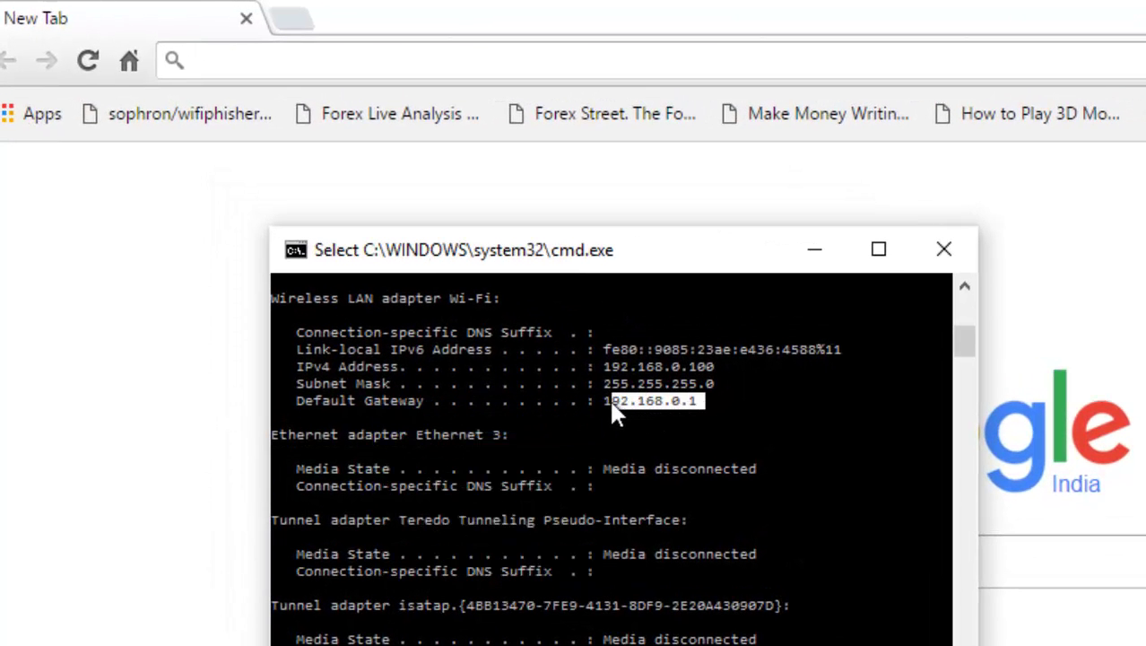
pyautogui.press('Return')
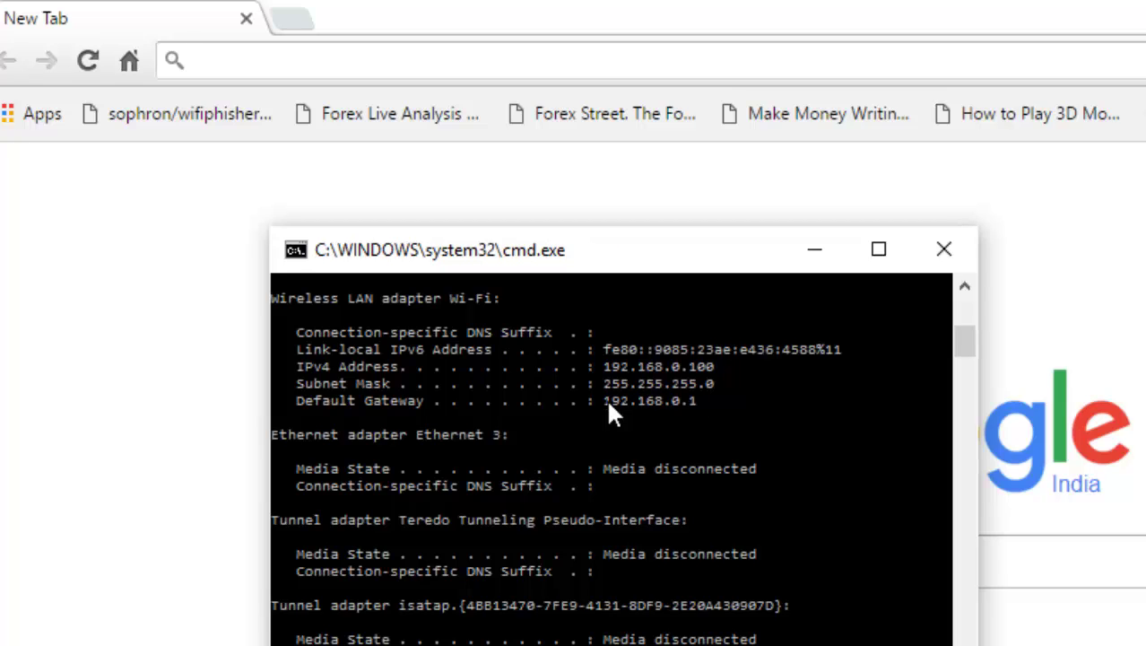
# Step: Paste 192.168.0.1 into Chrome's address bar and load the router page
pyautogui.click(453, 69)
pyautogui.write('192.168.0.1')
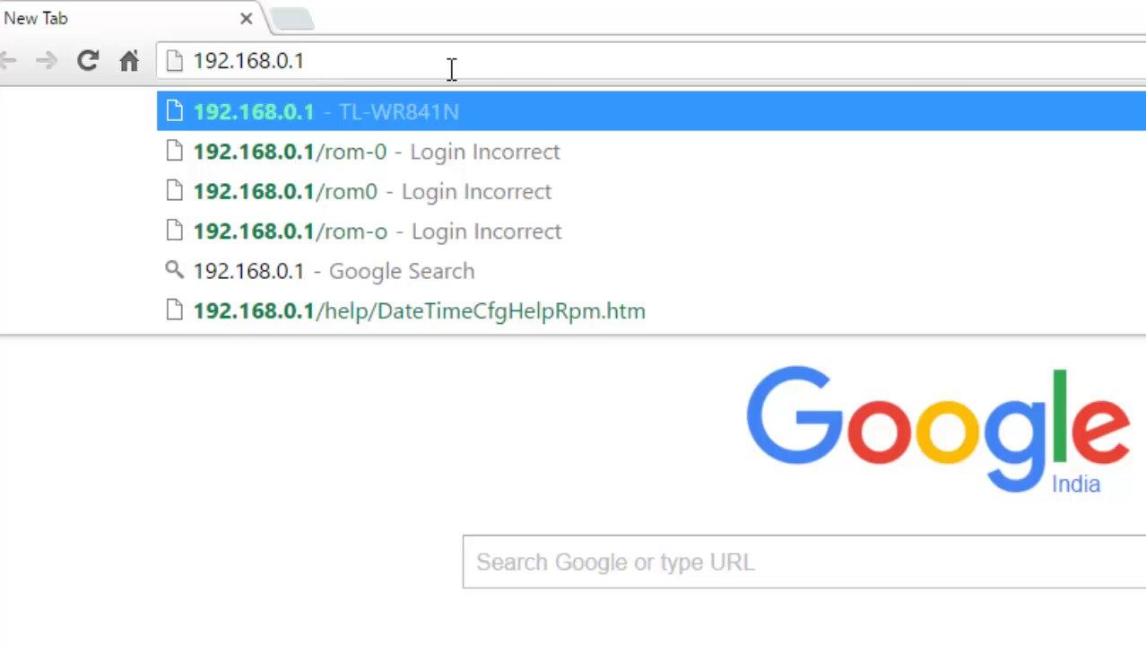
pyautogui.press('Return')
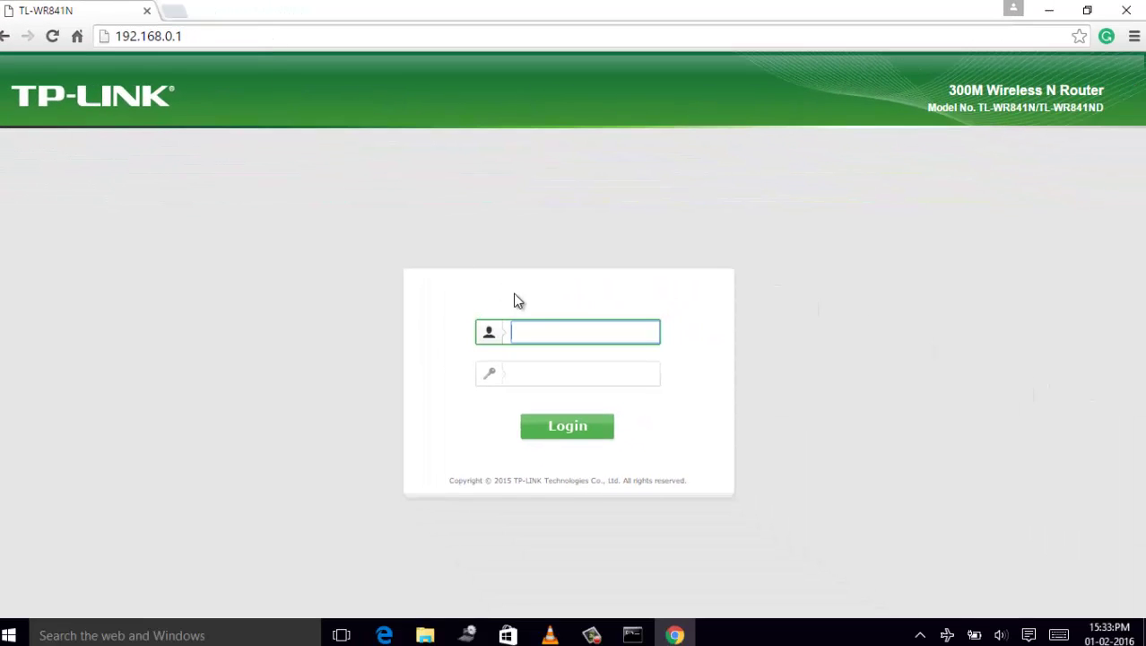
# Step: Log in to the router with the default admin username and its password
pyautogui.click(195, 37)
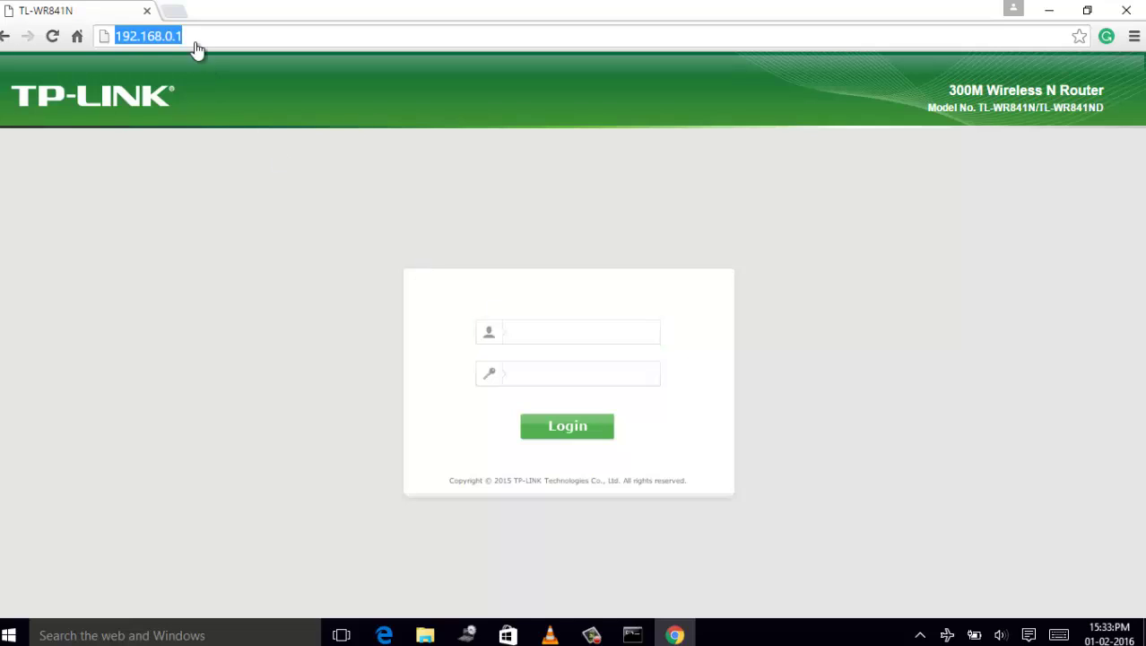
pyautogui.click(531, 332)
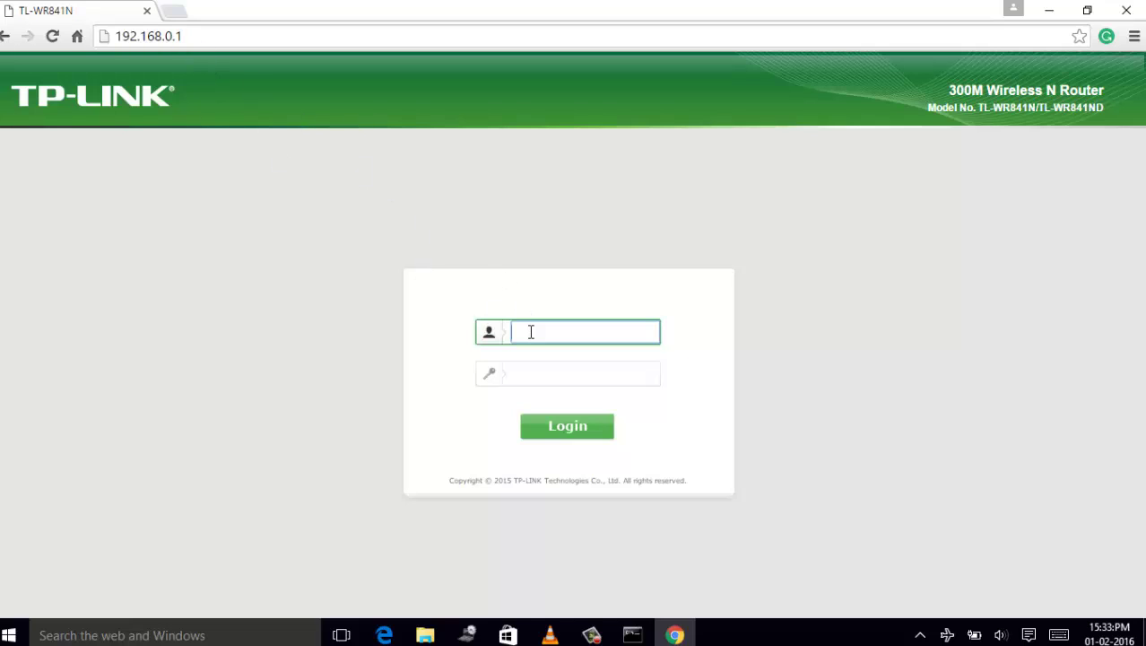
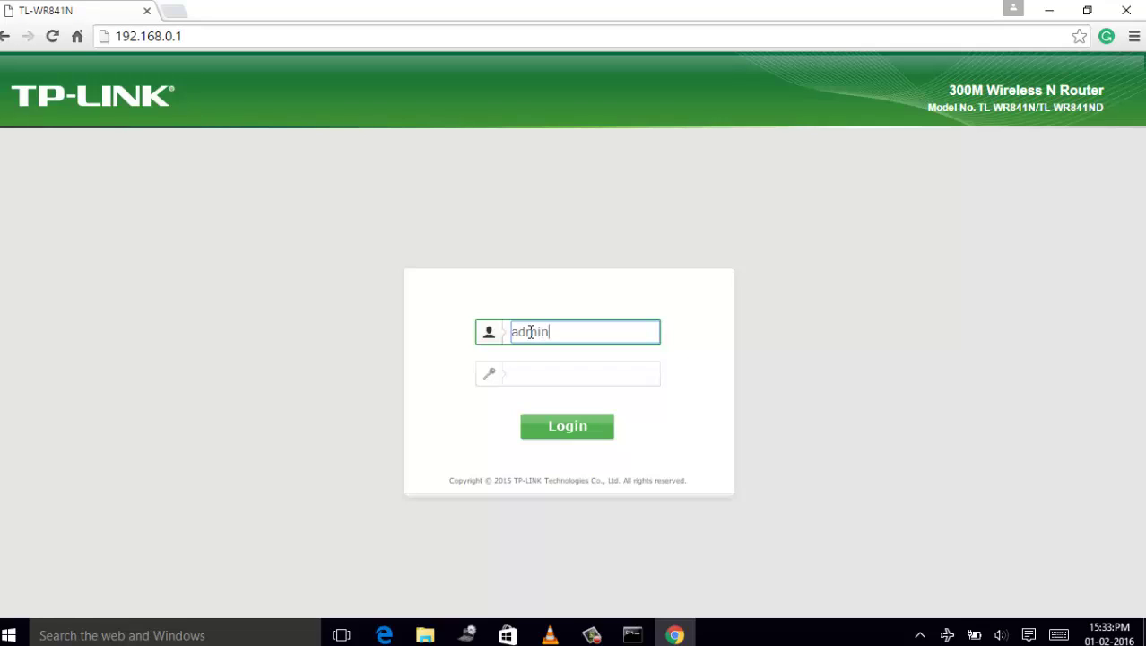
pyautogui.press('Tab')
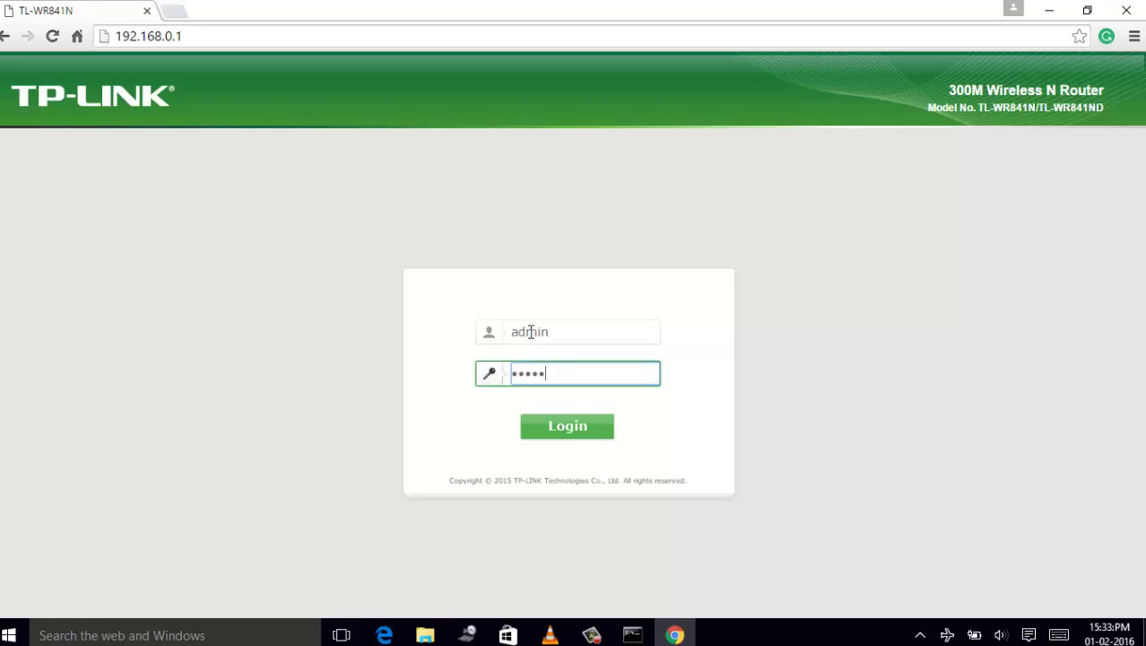
pyautogui.click(578, 432)
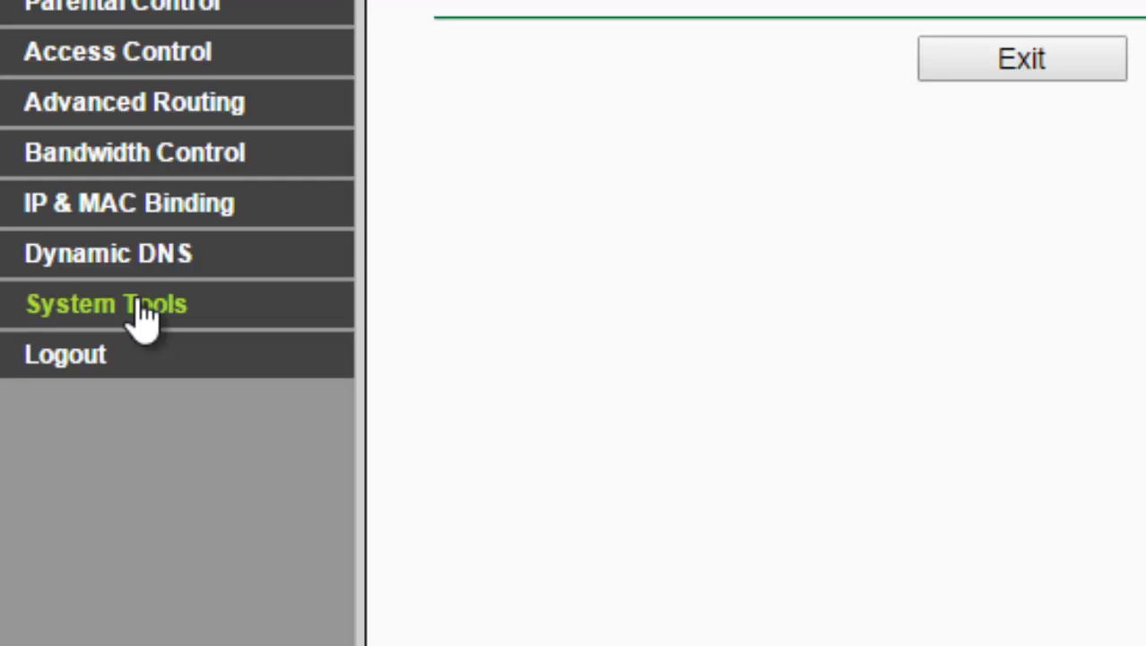
# Step: Go to System Tools > Password in the router's left menu
pyautogui.click(143, 312)
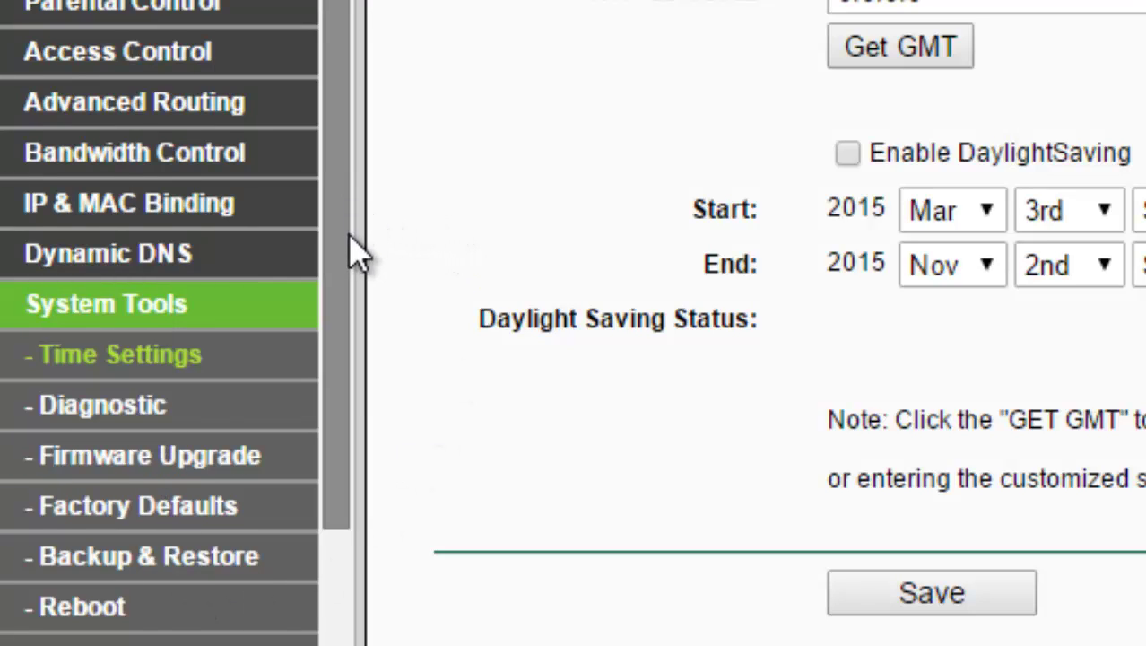
pyautogui.moveTo(350, 233); pyautogui.dragTo(356, 361)
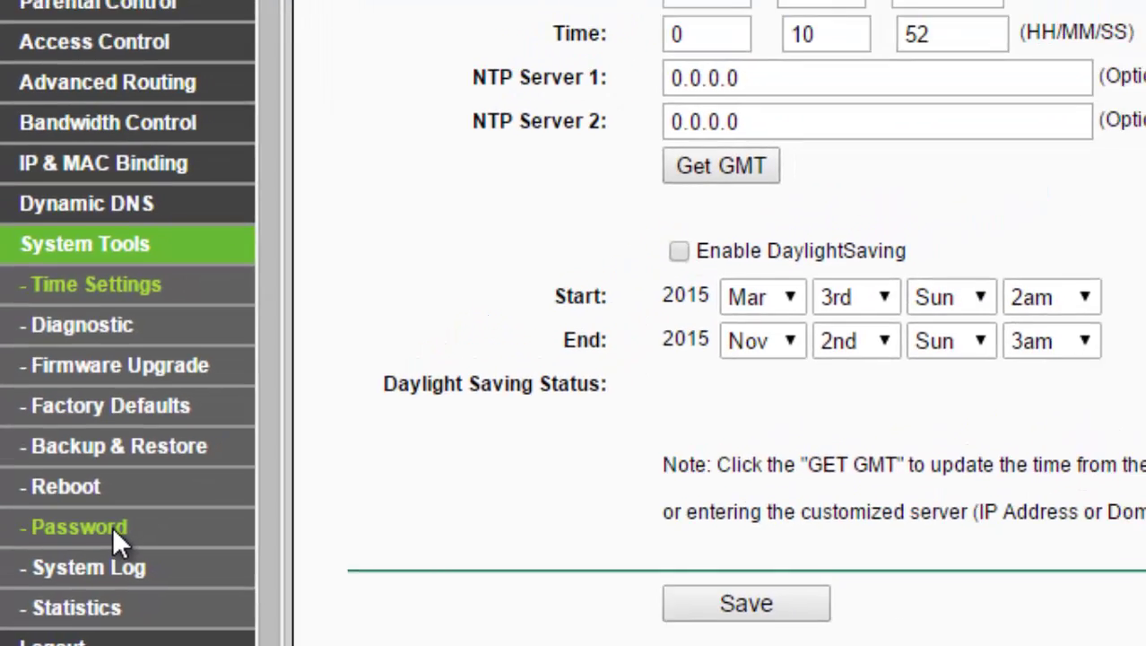
pyautogui.click(144, 510)
pyautogui.click(607, 133)
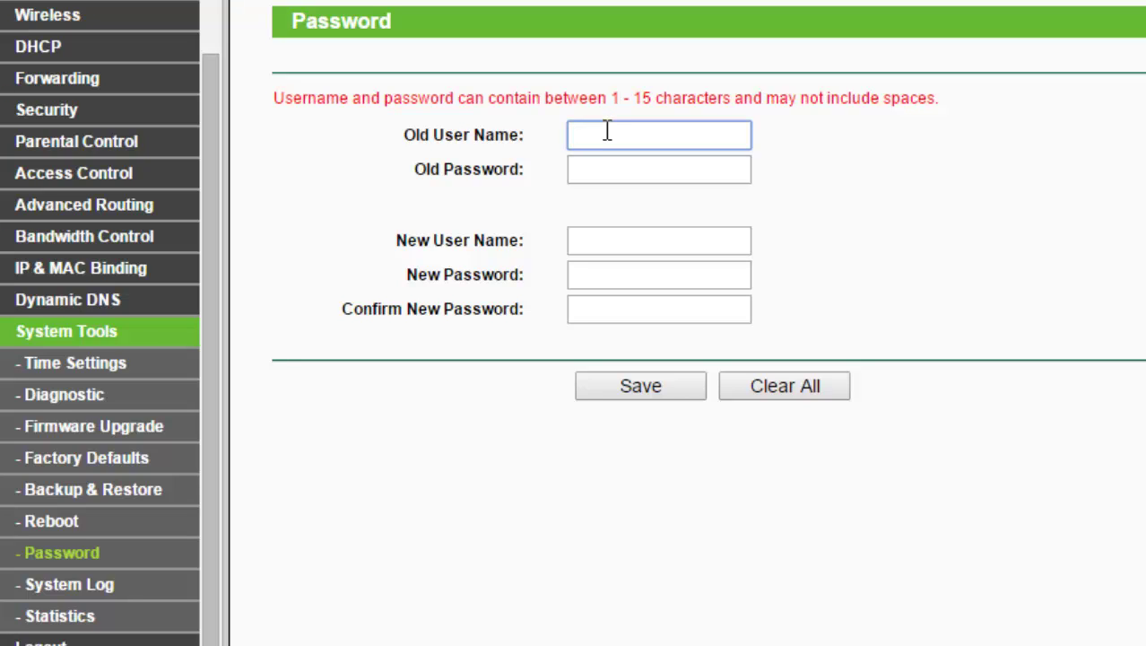
# Step: Enter the current admin username and password in the Old User Name/Password fields
pyautogui.write('admin')
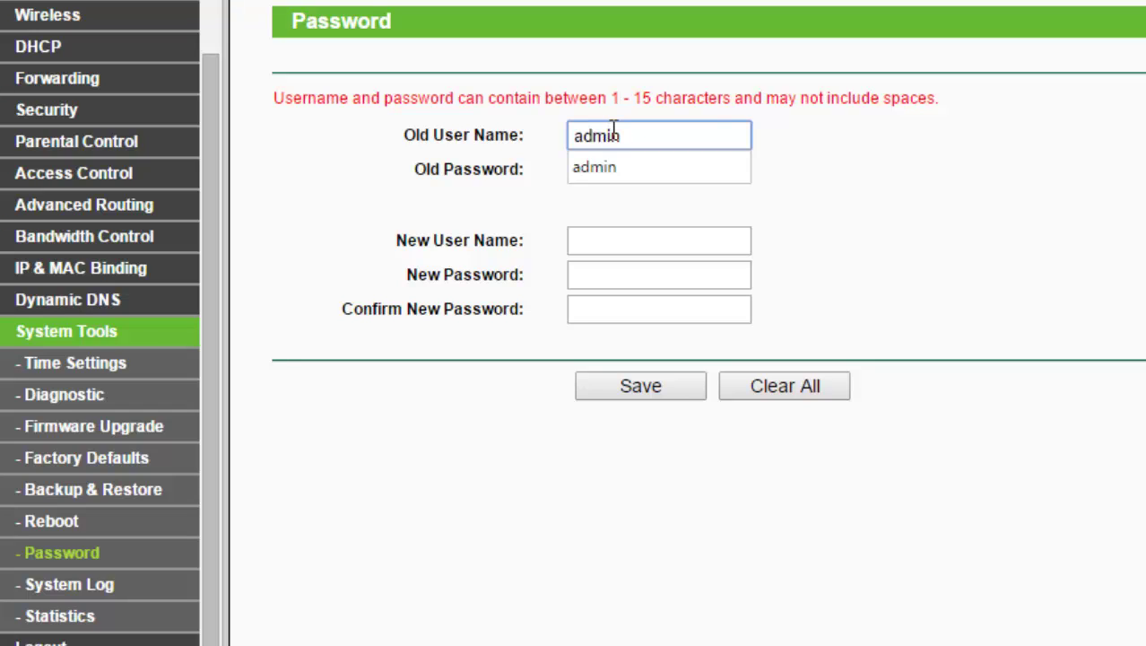
pyautogui.click(631, 171)
pyautogui.click(612, 167)
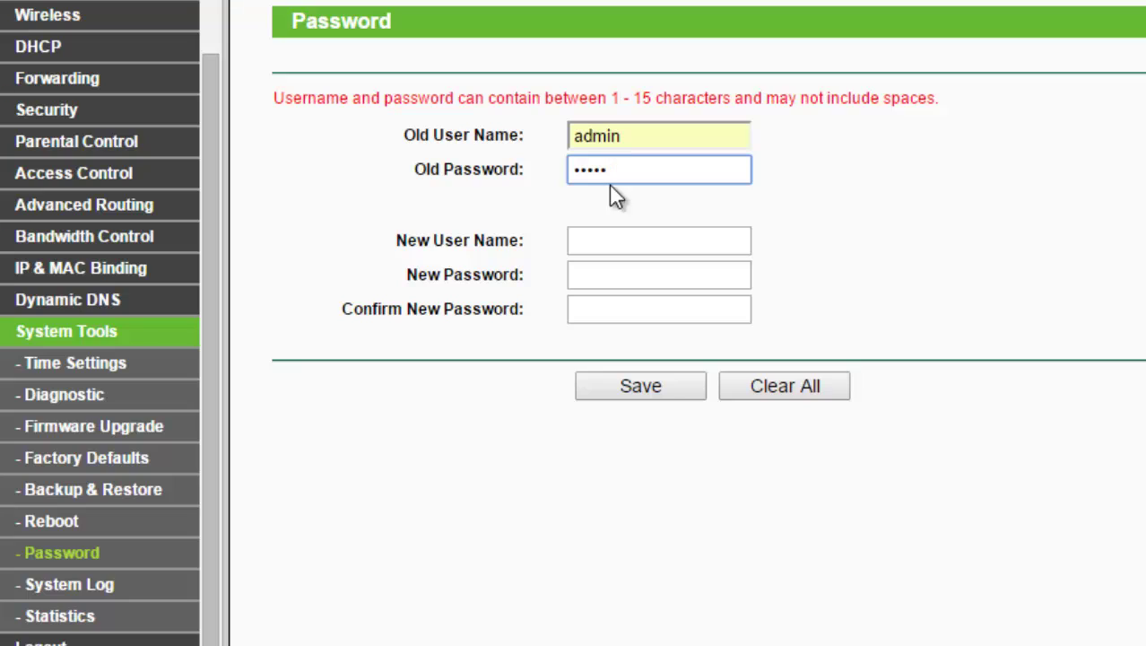
# Step: Set the new username Gamer_Zone with a new, confirmed password and save
pyautogui.click(612, 236)
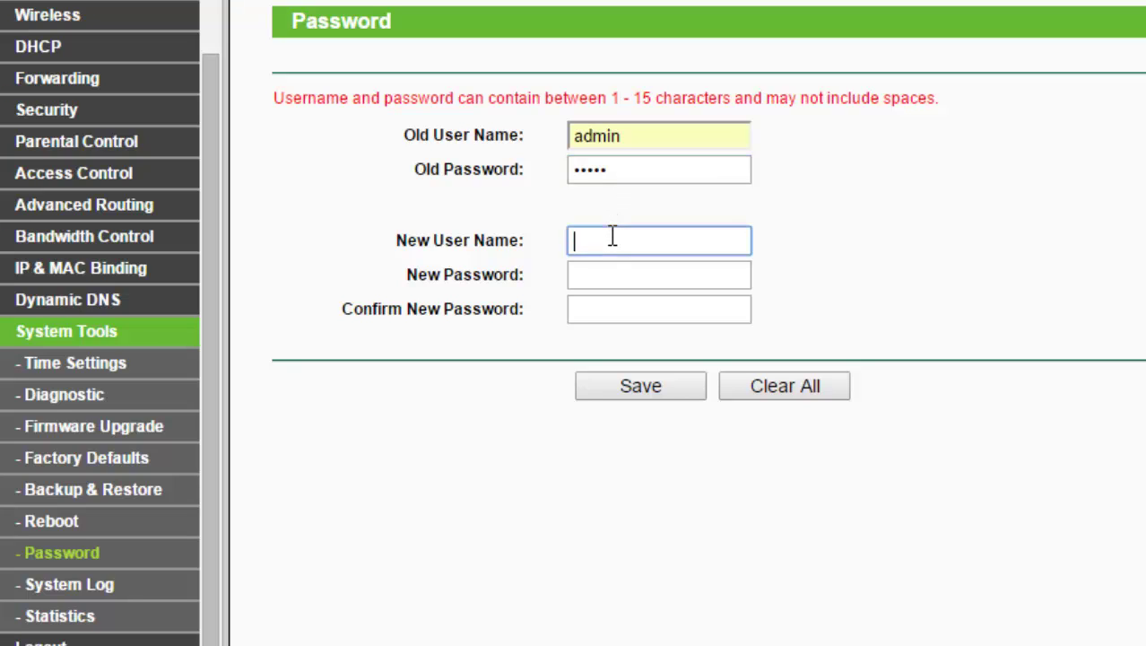
pyautogui.write('Gamer_Zonwe')
pyautogui.press('BackSpace')
pyautogui.press('BackSpace')
pyautogui.write('e')
pyautogui.click(626, 285)
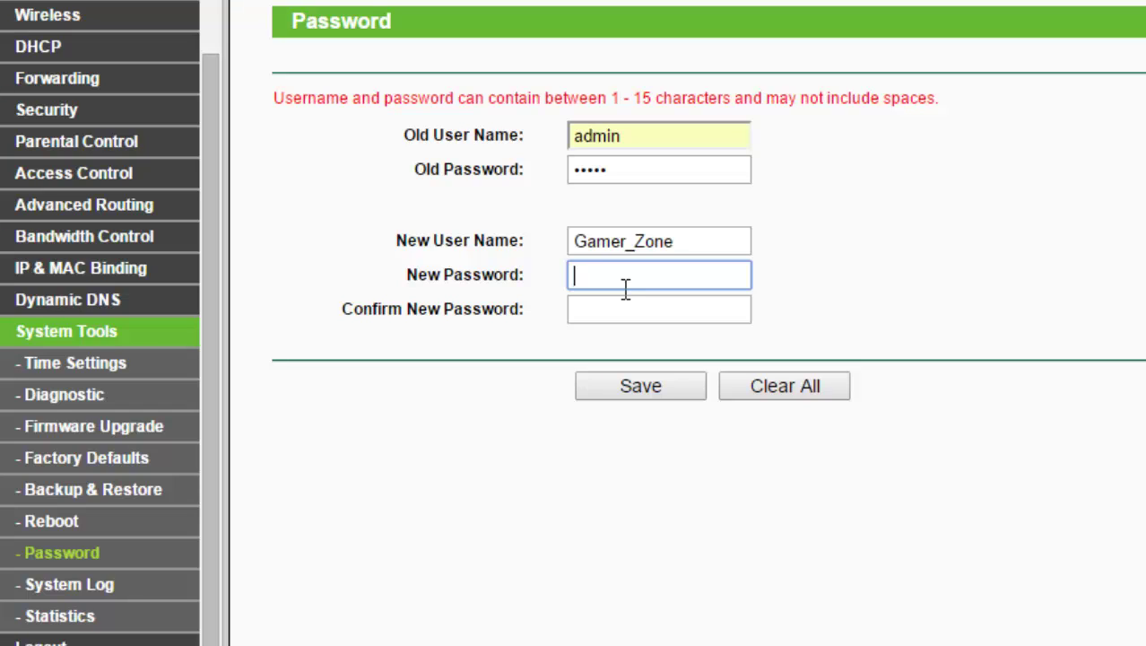
pyautogui.write('•••••••')
pyautogui.press('BackSpace')
pyautogui.press('BackSpace')
pyautogui.press('BackSpace')
pyautogui.press('BackSpace')
pyautogui.press('BackSpace')
pyautogui.press('BackSpace')
pyautogui.press('BackSpace')
pyautogui.write('•••••••')
pyautogui.click(626, 302)
pyautogui.write('•••••••')
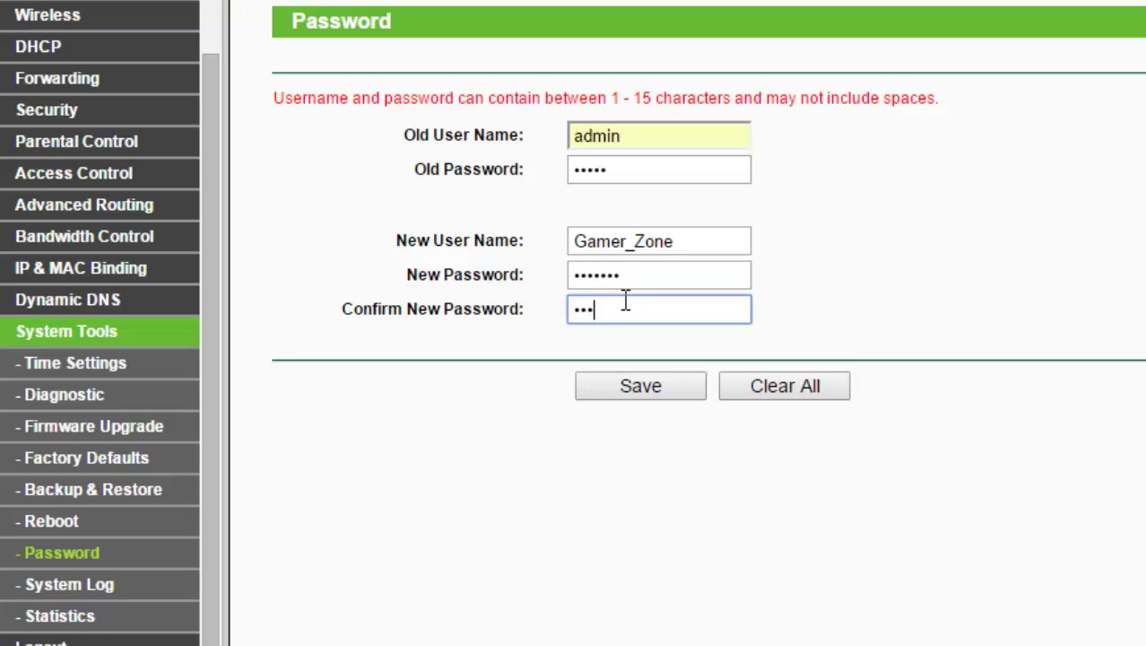
pyautogui.click(646, 401)
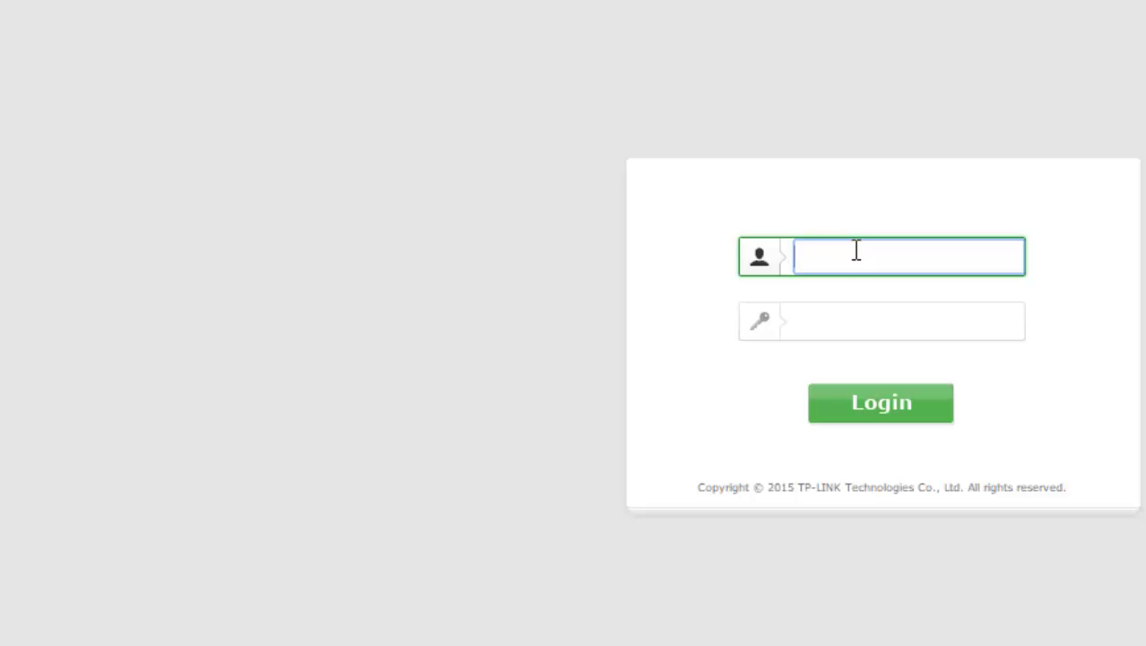
# Step: Log in as Gamer_Zone with the new admin password to reach the Status page
pyautogui.write('Gamer')
pyautogui.write('_Zone')
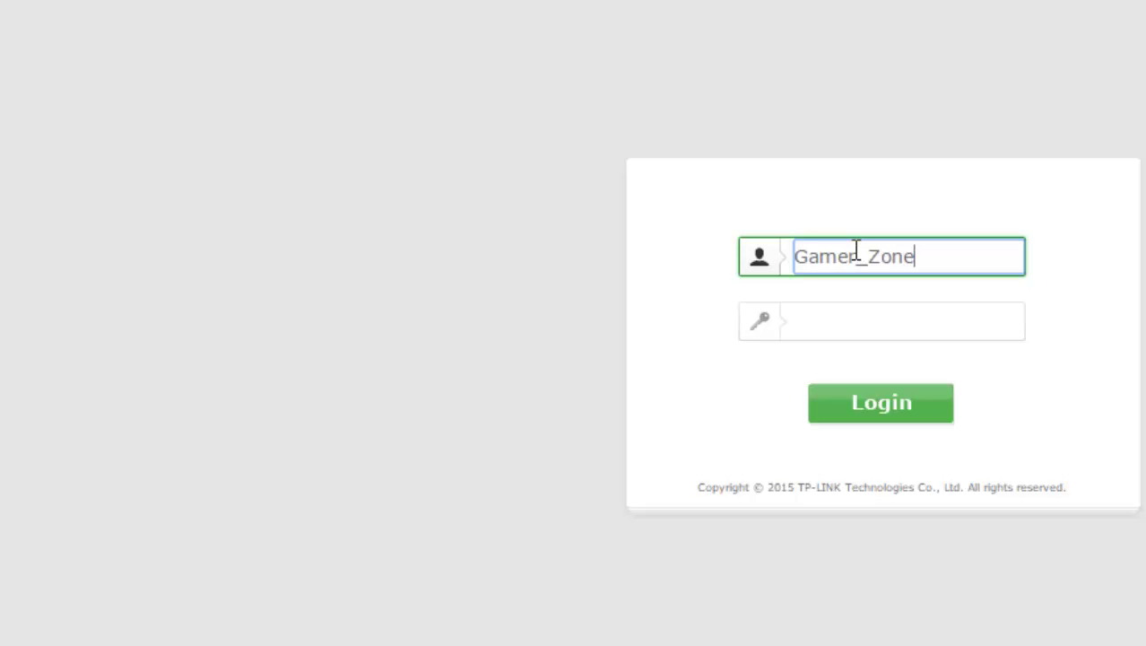
pyautogui.click(834, 325)
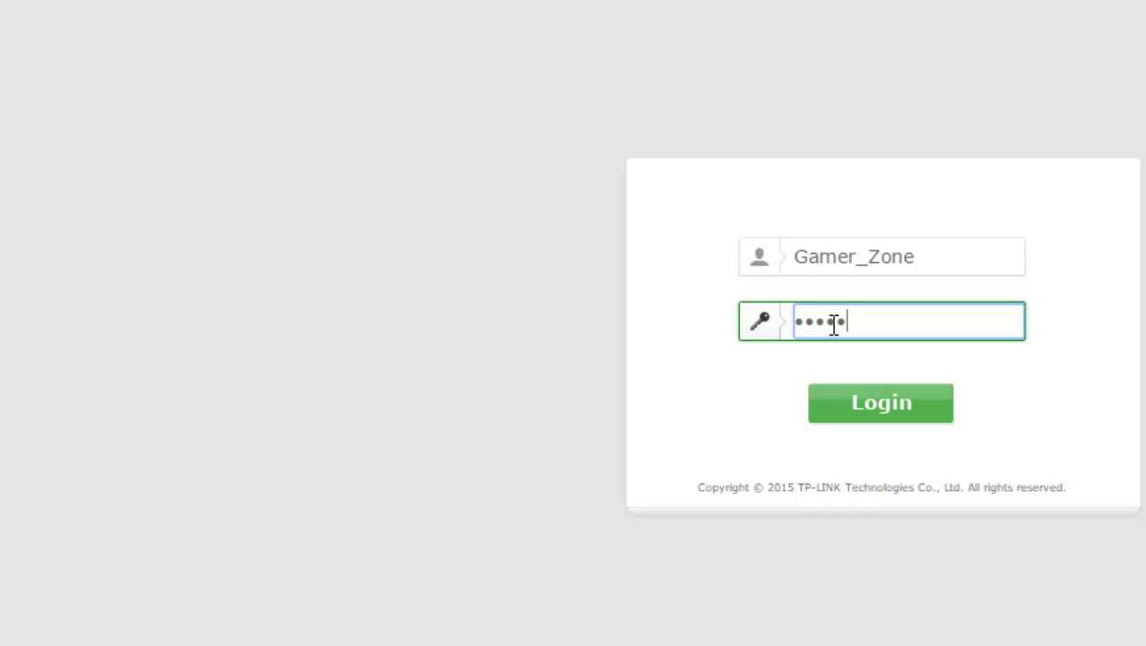
pyautogui.click(857, 398)
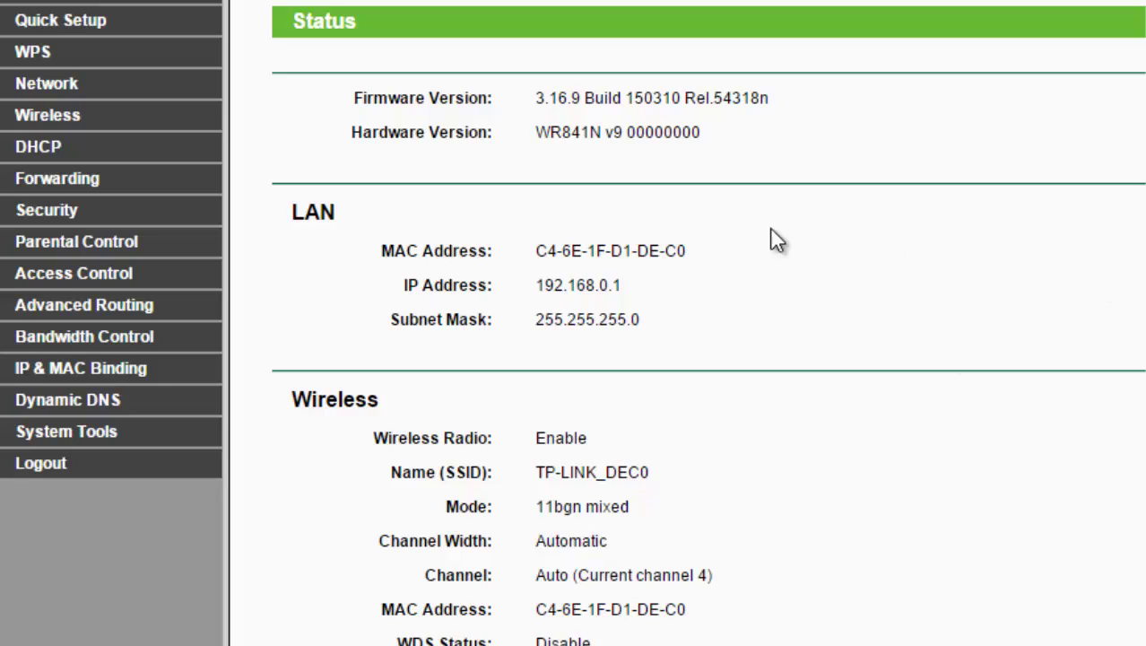
# Step: On Wireless > Wireless Security, replace the old Wi-Fi password with a new one
pyautogui.click(62, 124)
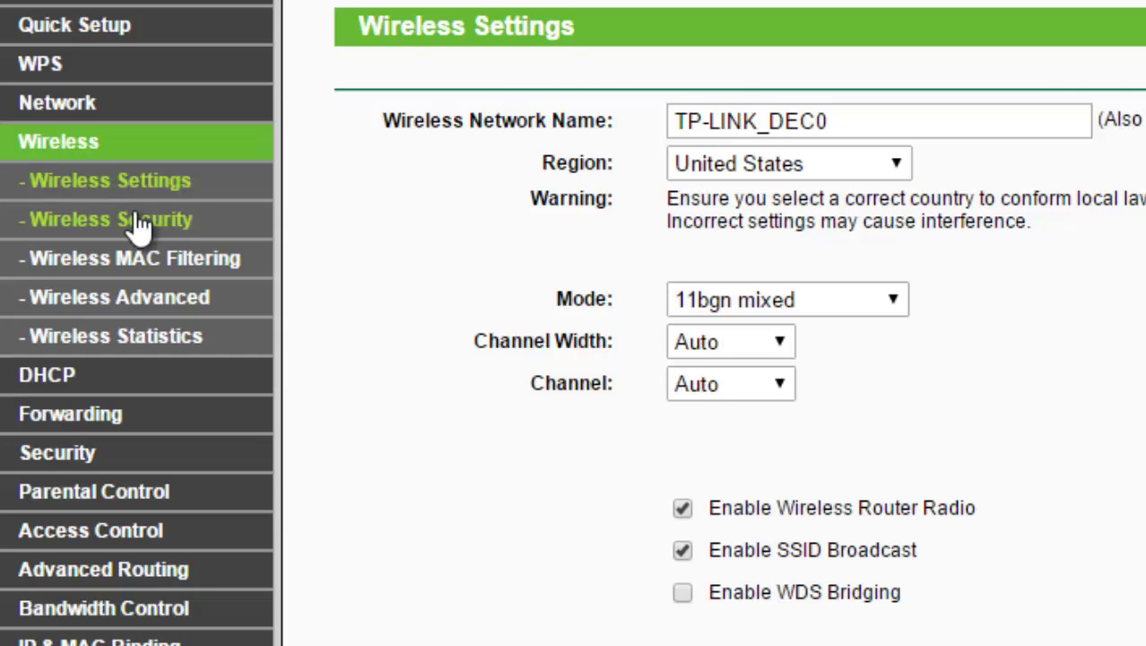
pyautogui.click(77, 224)
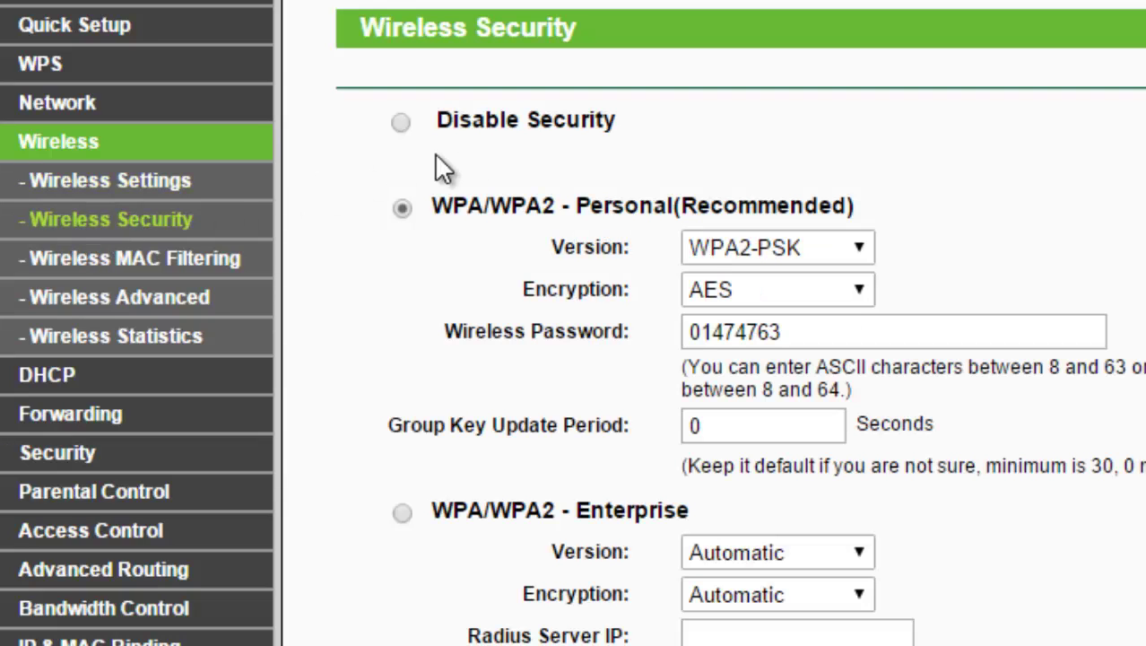
pyautogui.moveTo(808, 332); pyautogui.dragTo(668, 340)
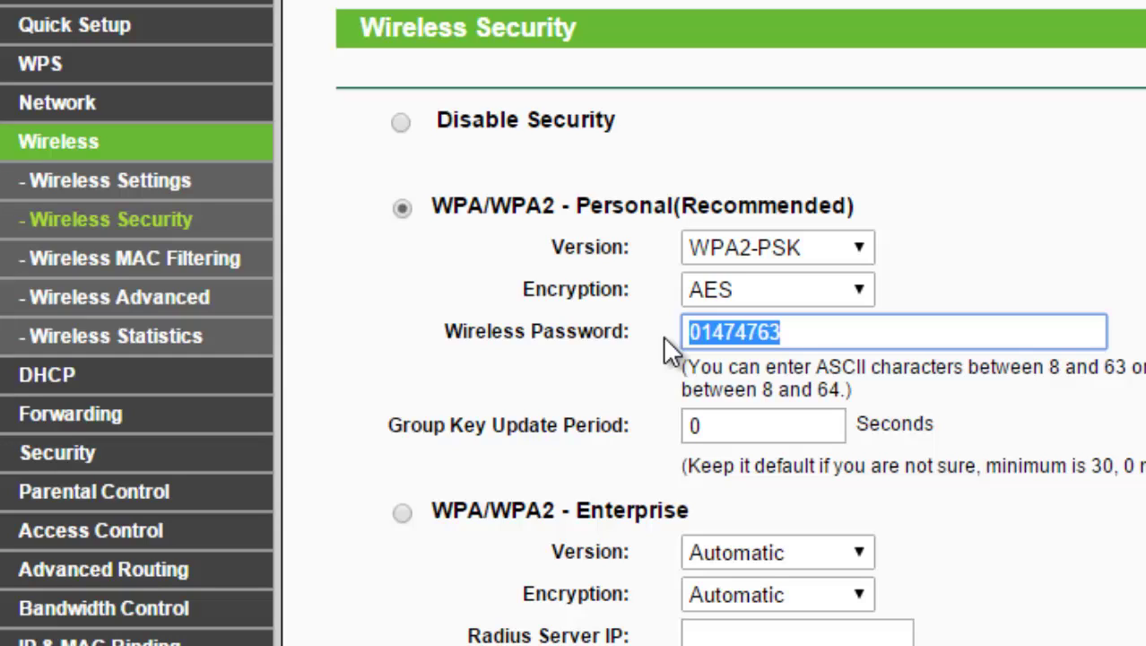
pyautogui.press('BackSpace')
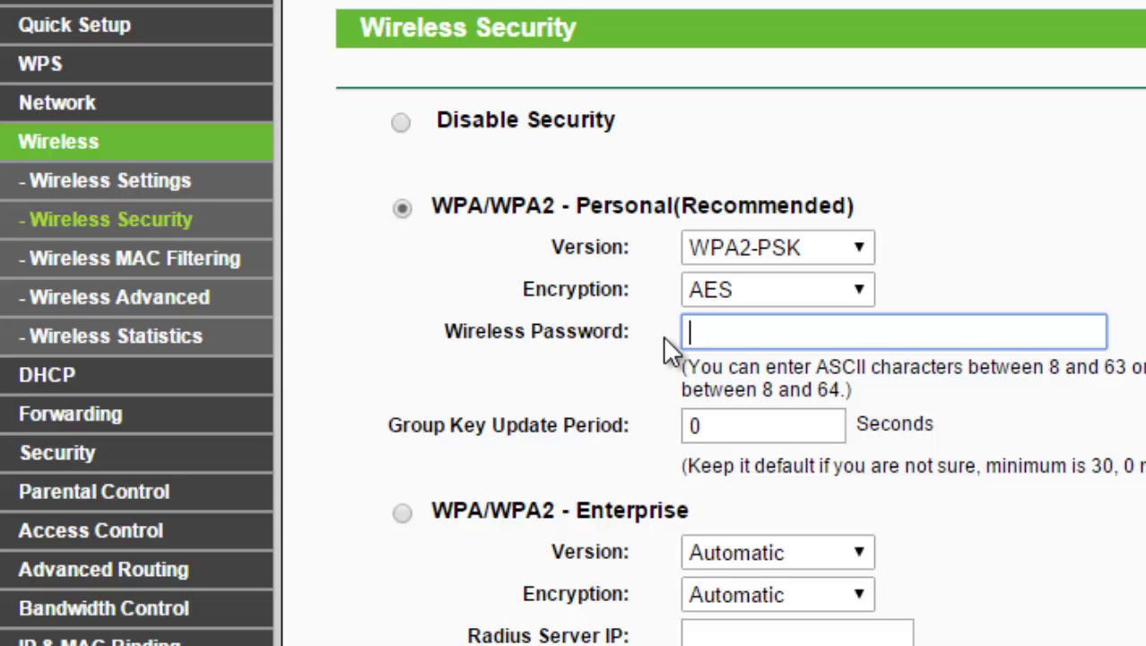
pyautogui.press('BackSpace')
pyautogui.press('BackSpace')
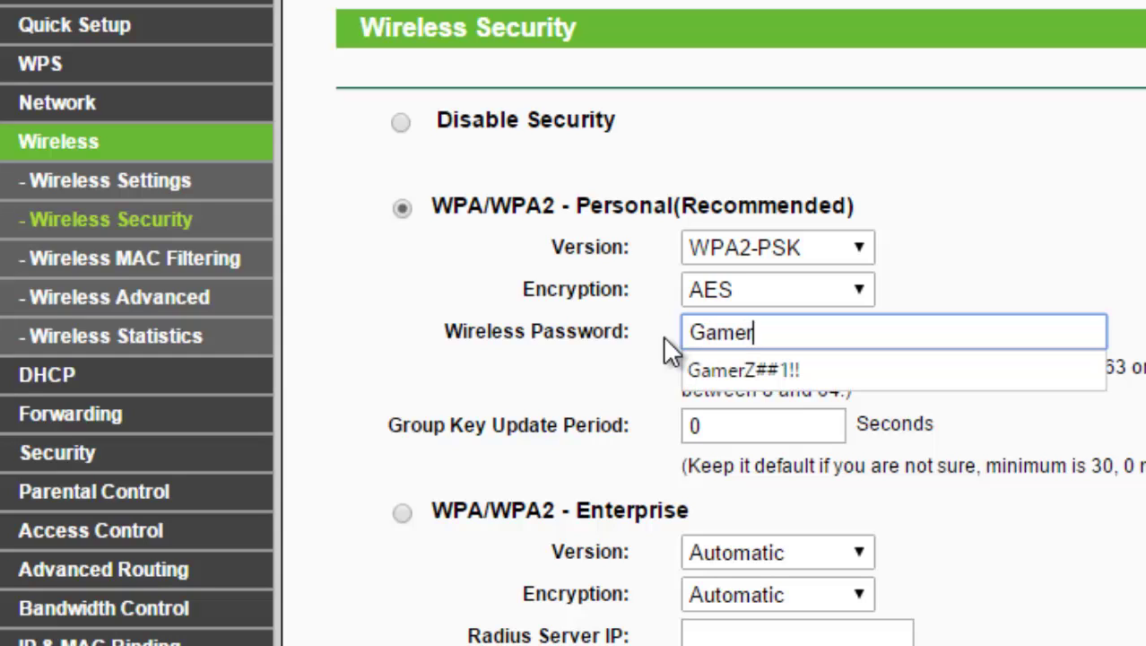
pyautogui.click(1032, 287)
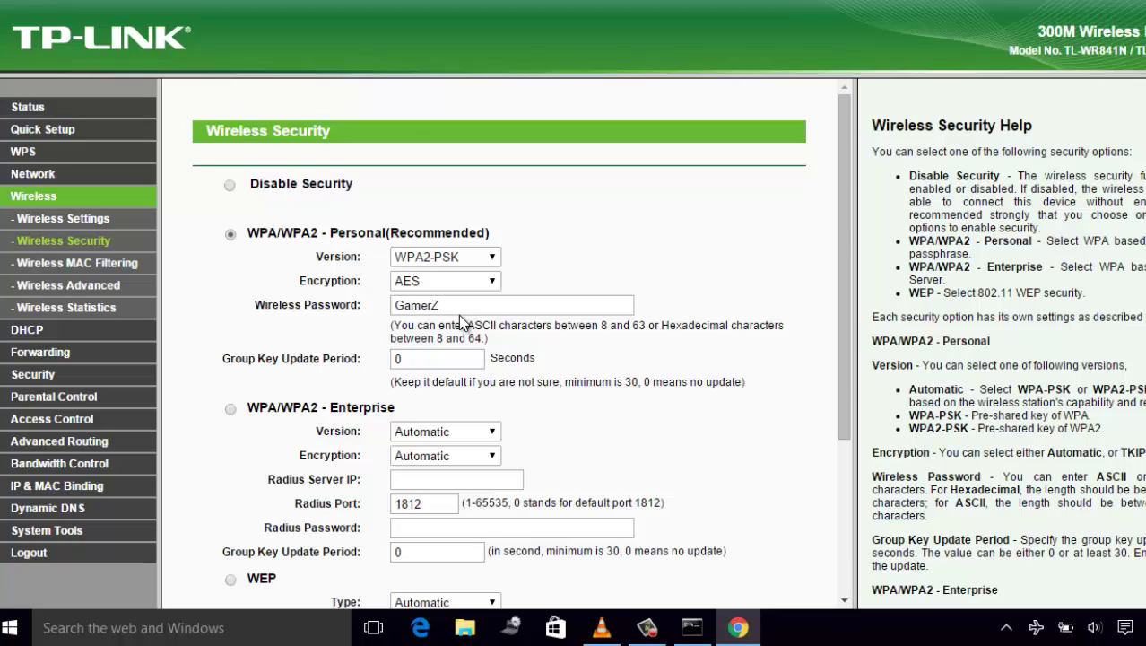
# Step: Save the WPA2-PSK/AES settings, select the new password, and minimize Chrome
pyautogui.scroll(-3, 459, 321)
pyautogui.click(457, 567)
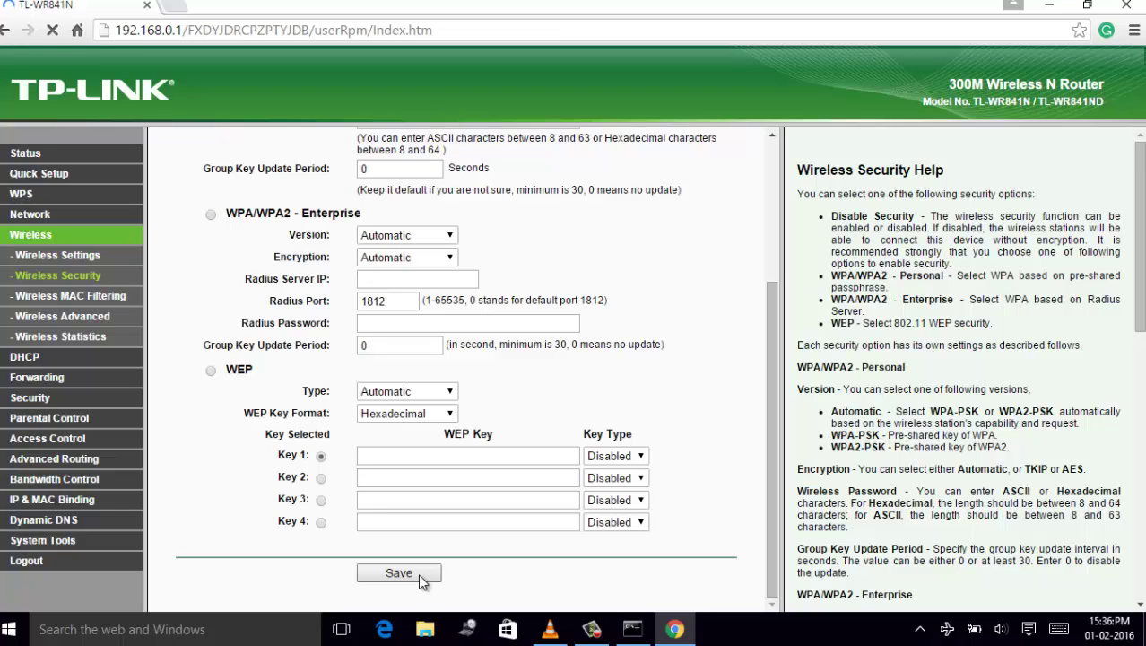
pyautogui.moveTo(768, 410); pyautogui.dragTo(768, 295)
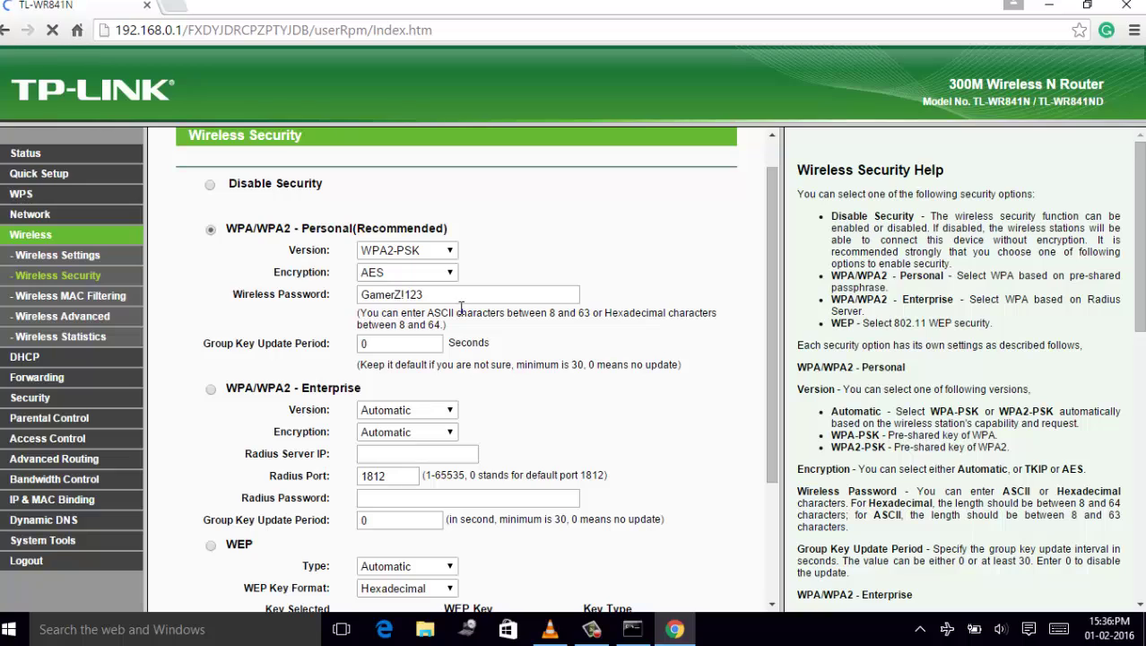
pyautogui.moveTo(440, 295); pyautogui.dragTo(348, 310)
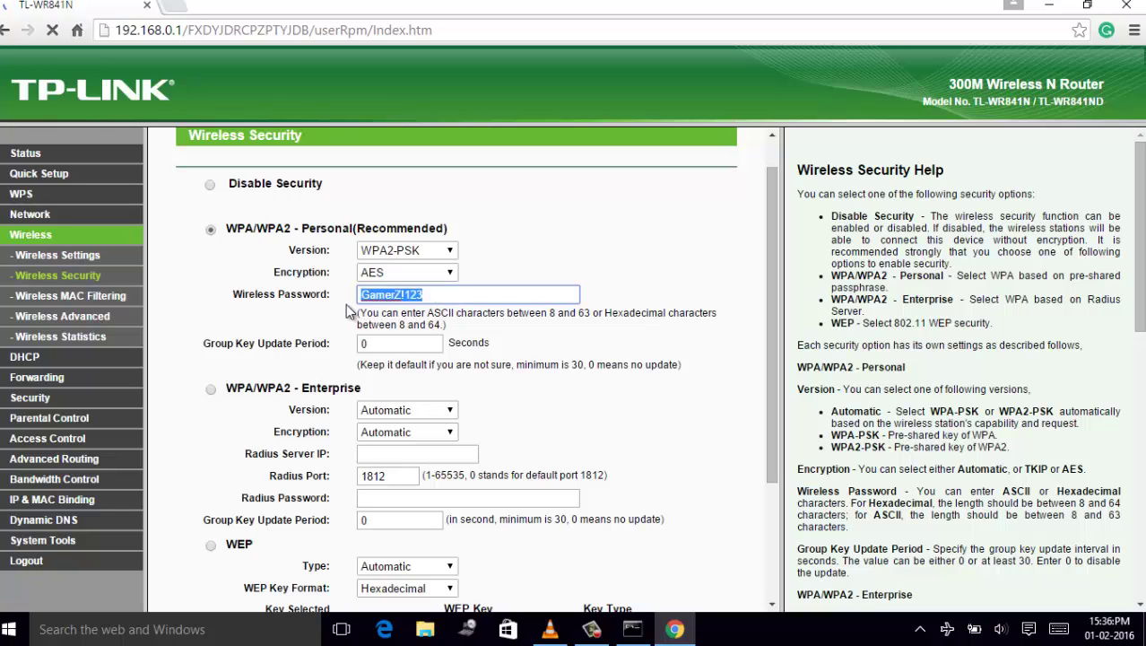
pyautogui.click(1051, 6)
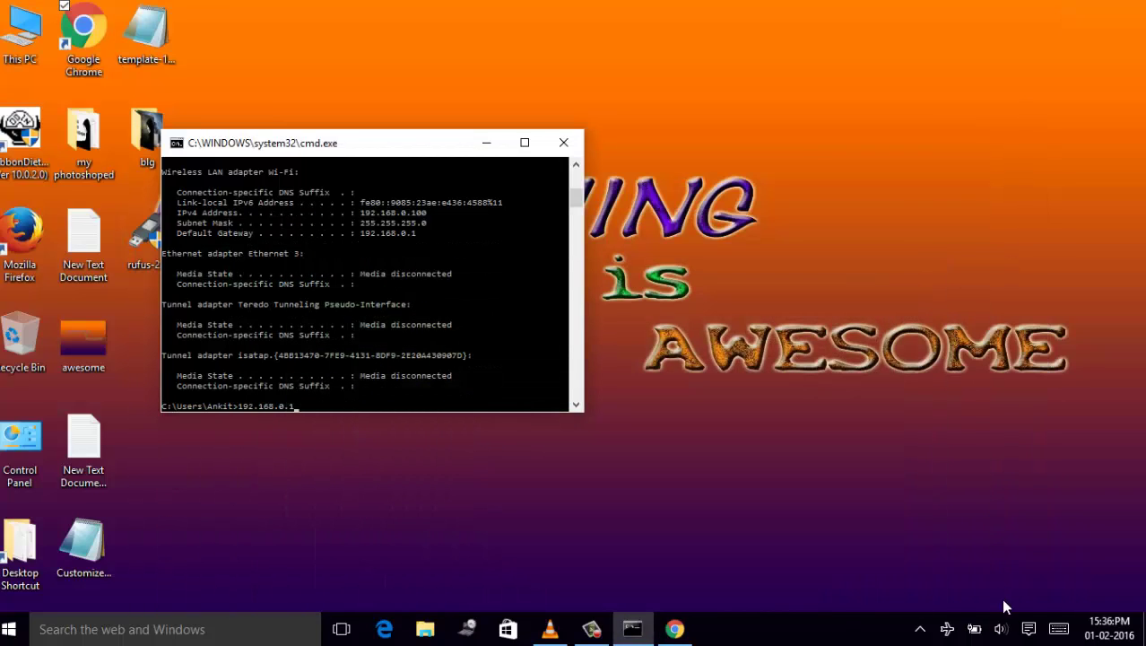
# Step: Start reconnecting to TP-LINK_DEC0 from the taskbar network list
pyautogui.click(948, 628)
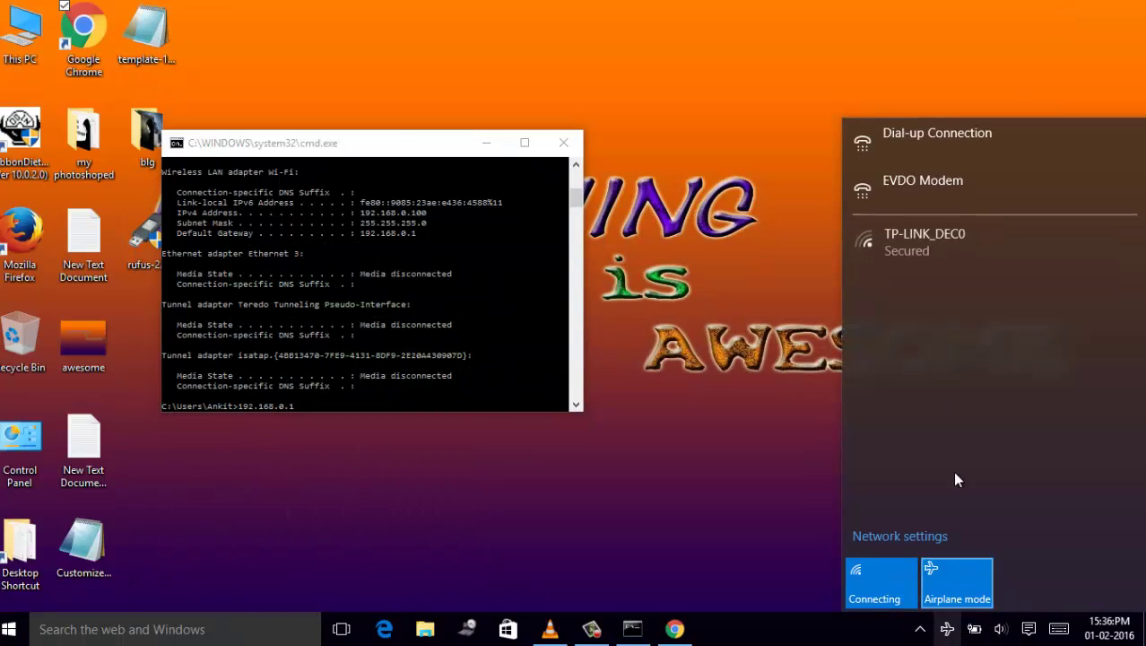
pyautogui.click(945, 260)
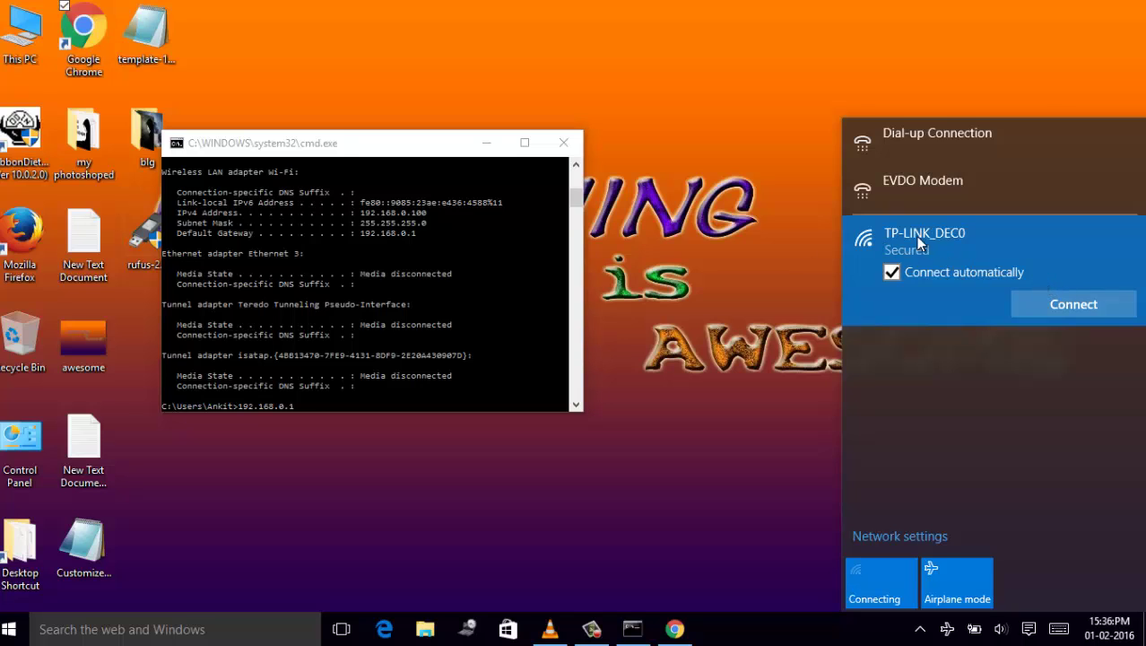
pyautogui.click(1032, 310)
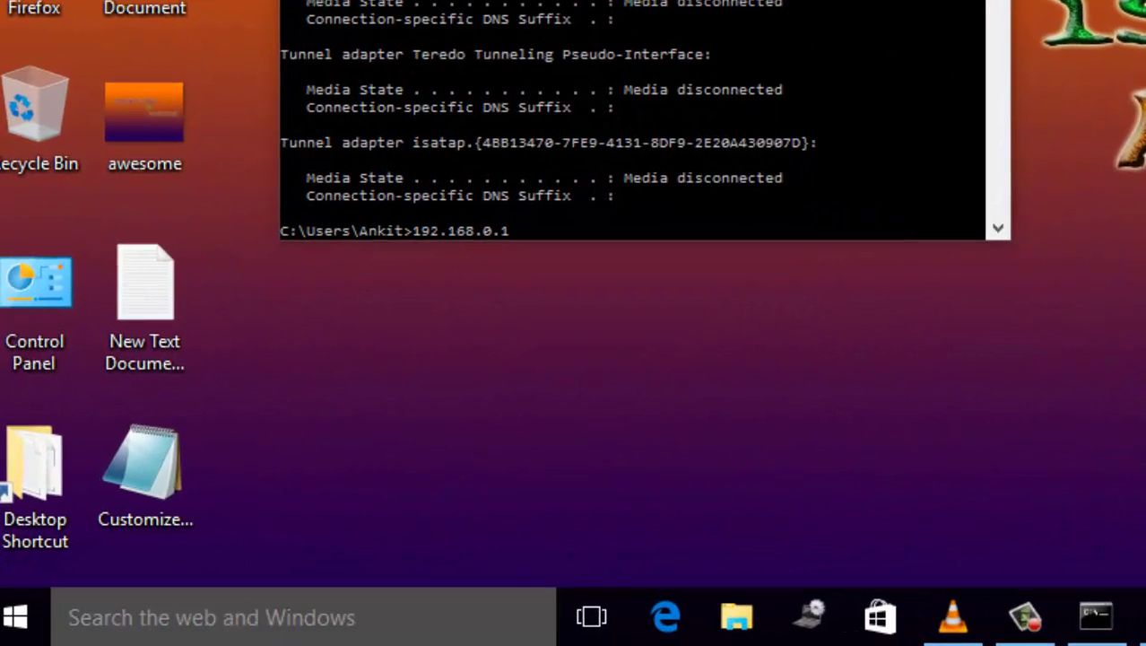
# Step: Open Settings > Network & Internet > Manage Wi-Fi settings
pyautogui.rightClick(15, 617)
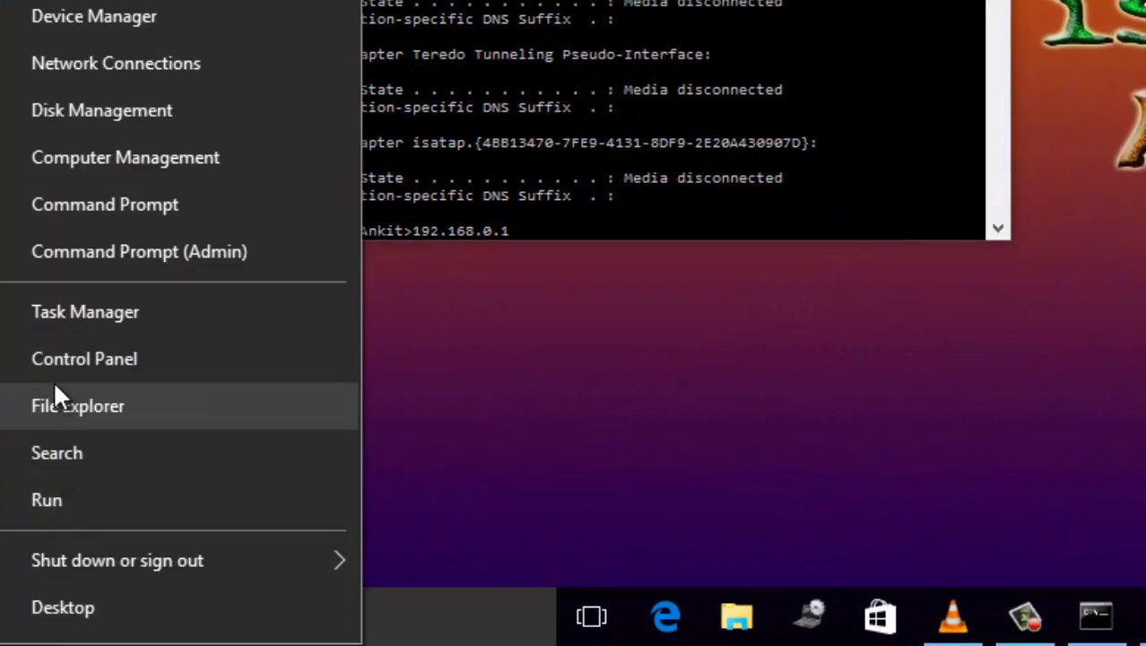
pyautogui.click(857, 292)
pyautogui.click(15, 618)
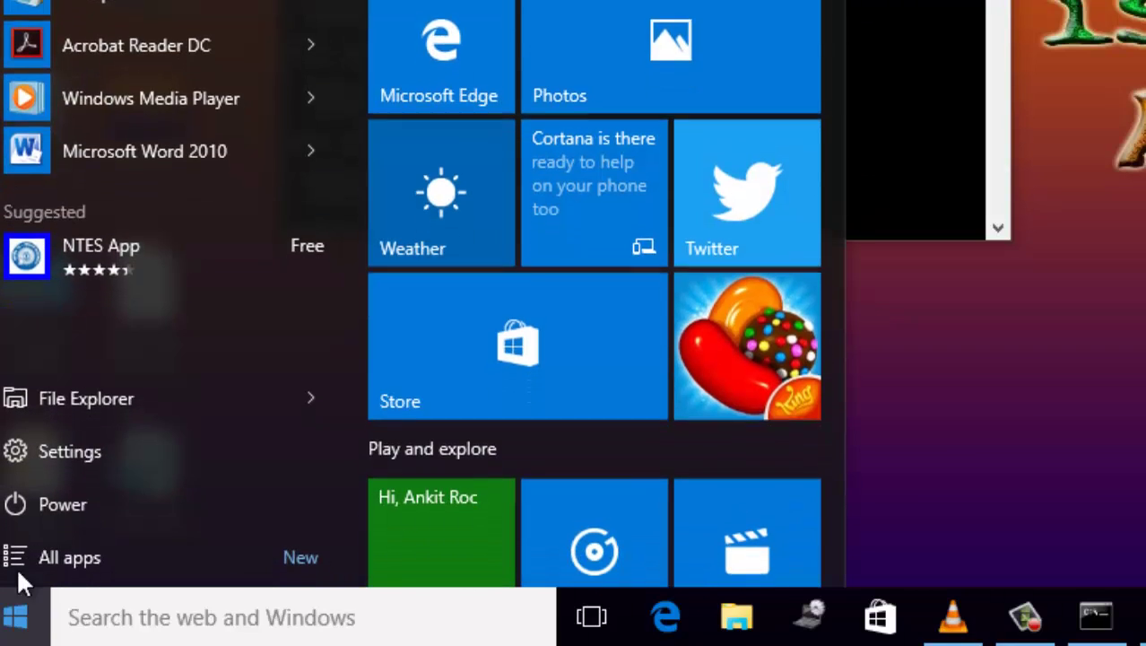
pyautogui.click(46, 458)
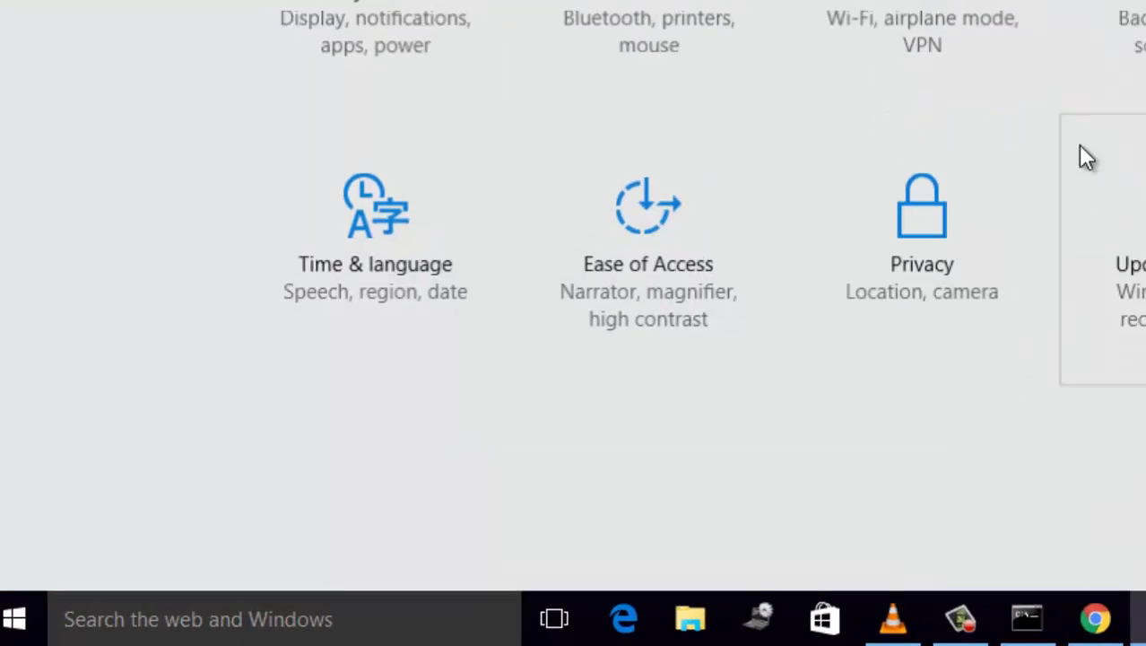
pyautogui.click(718, 143)
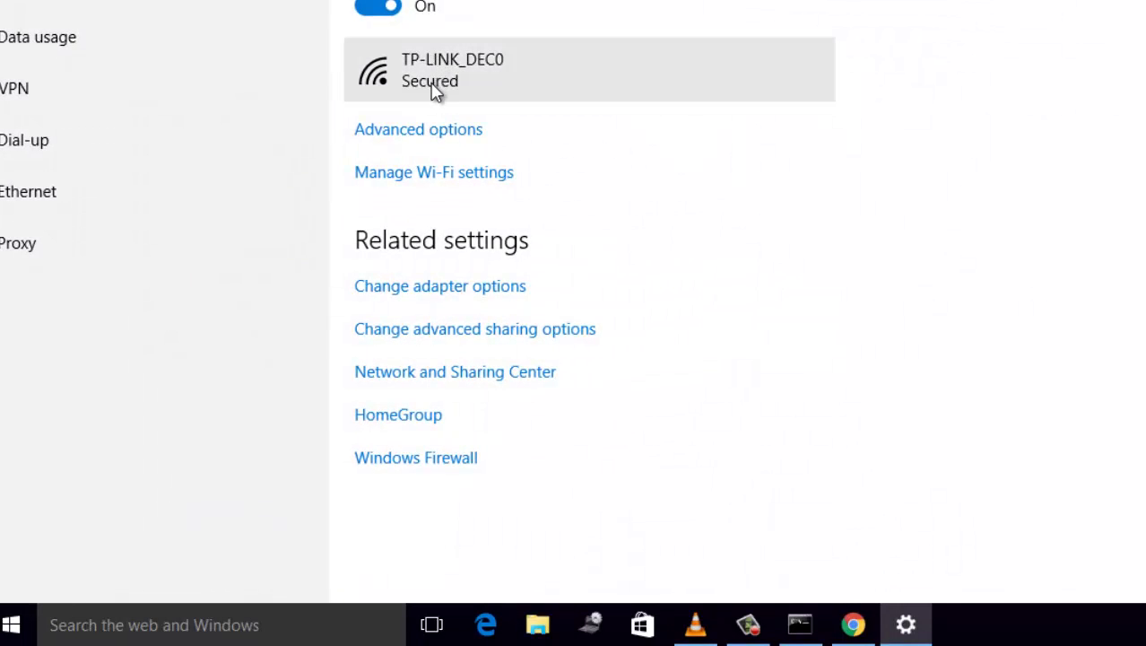
pyautogui.click(411, 175)
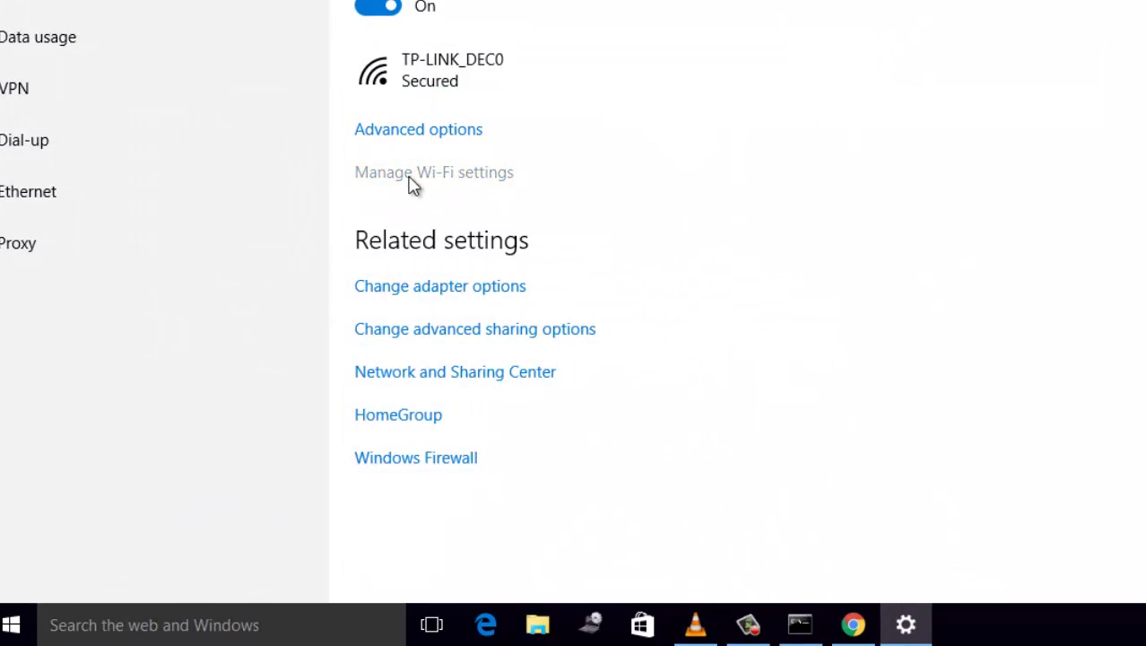
# Step: Forget TP-LINK_DEC0 under Manage known networks and close Settings
pyautogui.scroll(-10, 412, 185)
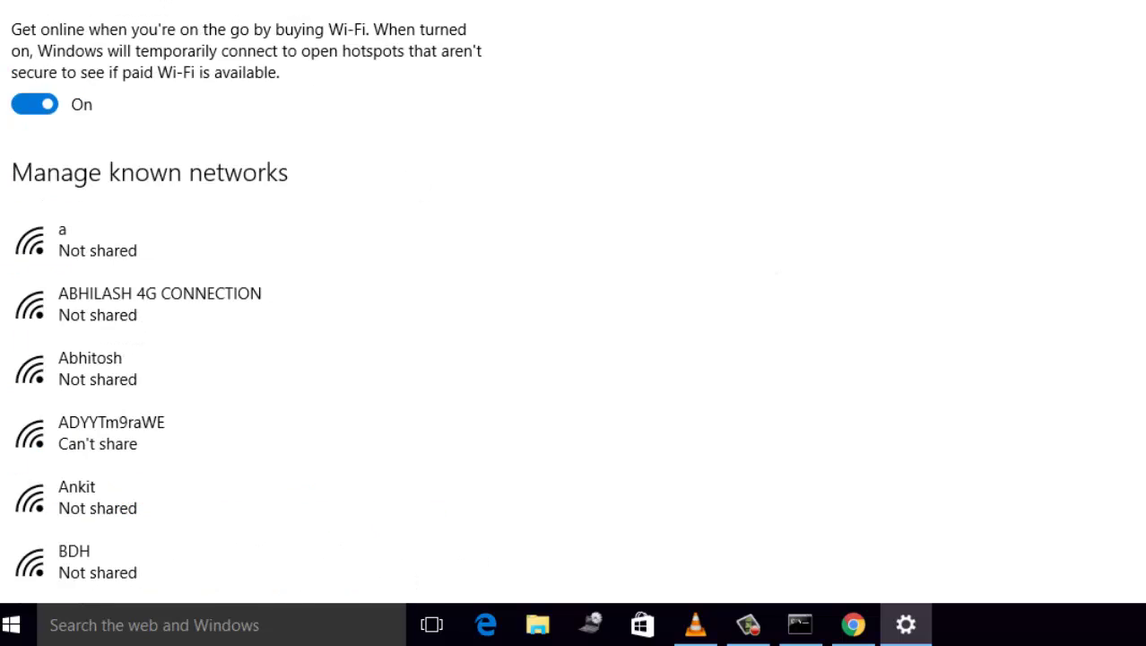
pyautogui.scroll(-8, 574, 305)
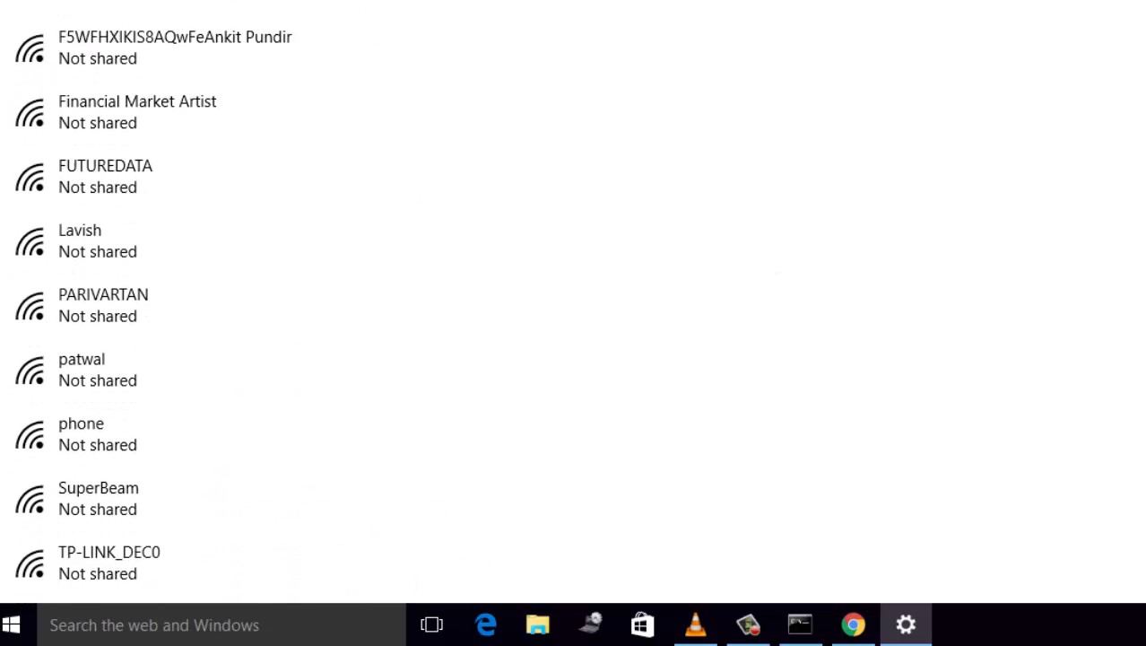
pyautogui.click(120, 486)
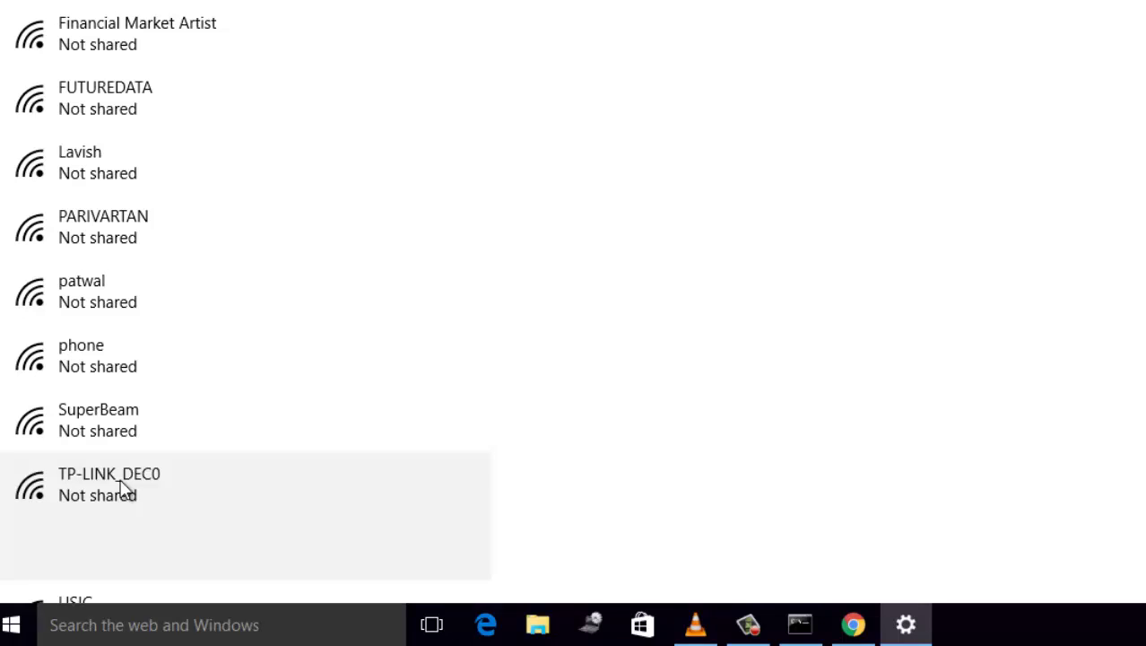
pyautogui.click(455, 558)
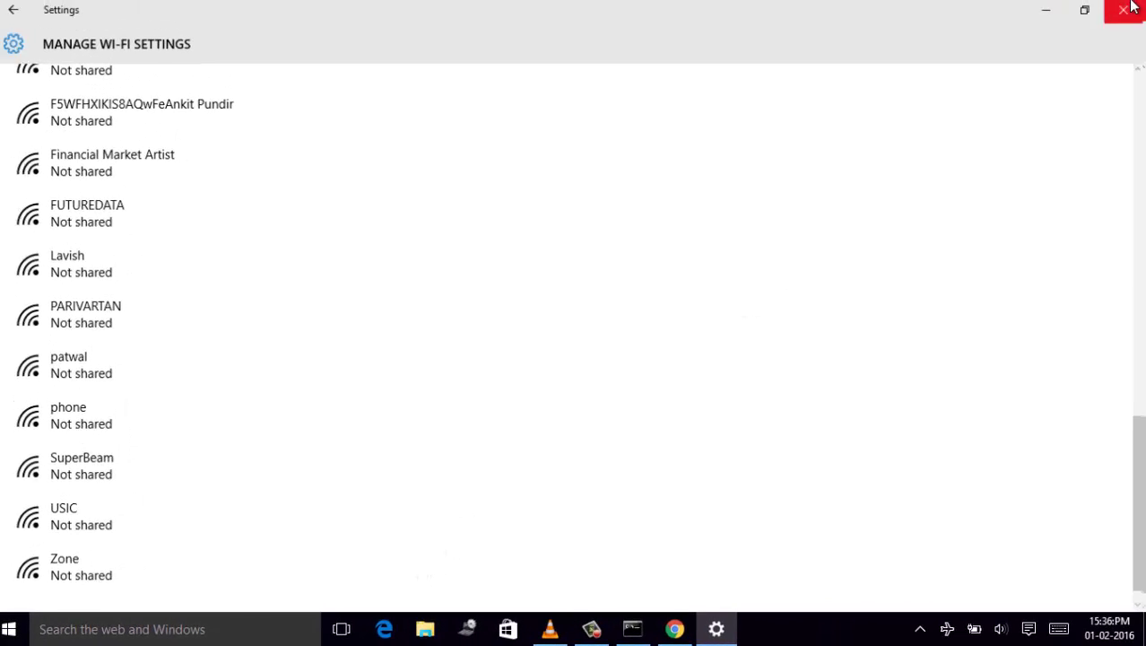
pyautogui.click(1132, 7)
# Step: Join TP-LINK_DEC0 from the Wi-Fi list with the new security key, then close the list
pyautogui.click(950, 628)
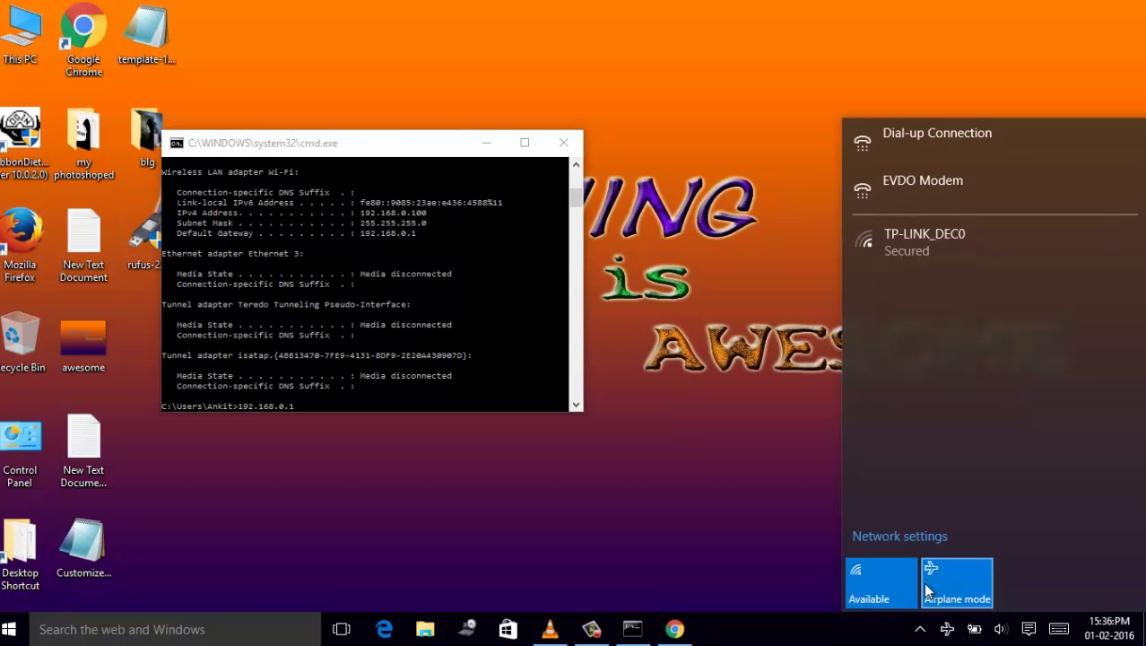
pyautogui.click(907, 259)
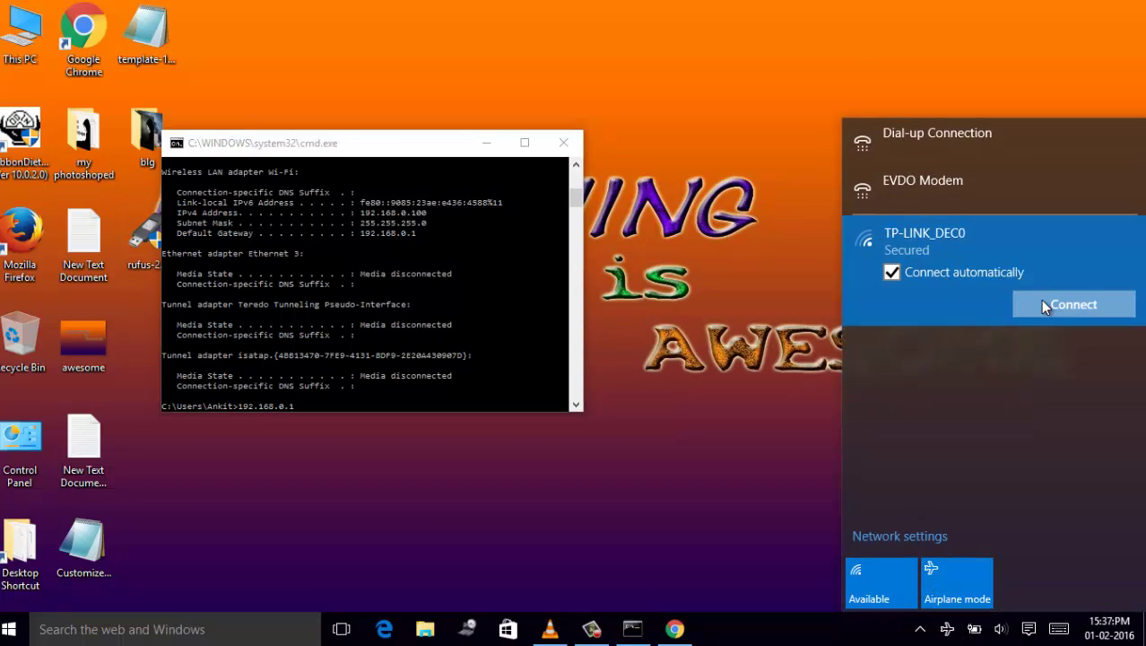
pyautogui.click(1043, 306)
pyautogui.write('**********')
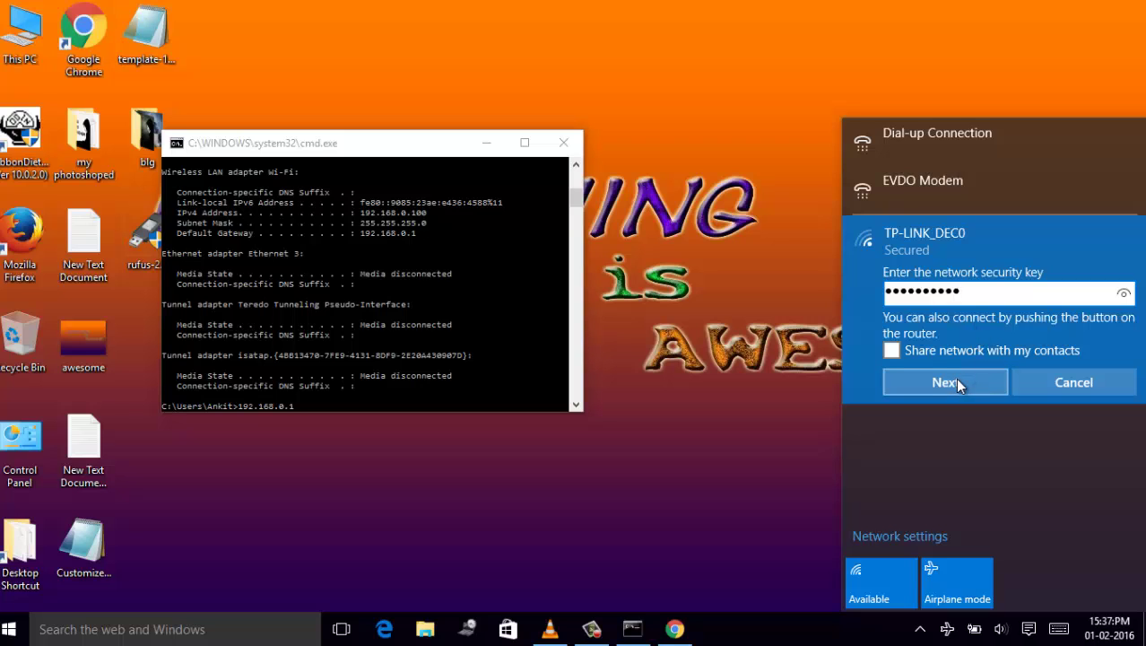
pyautogui.click(957, 383)
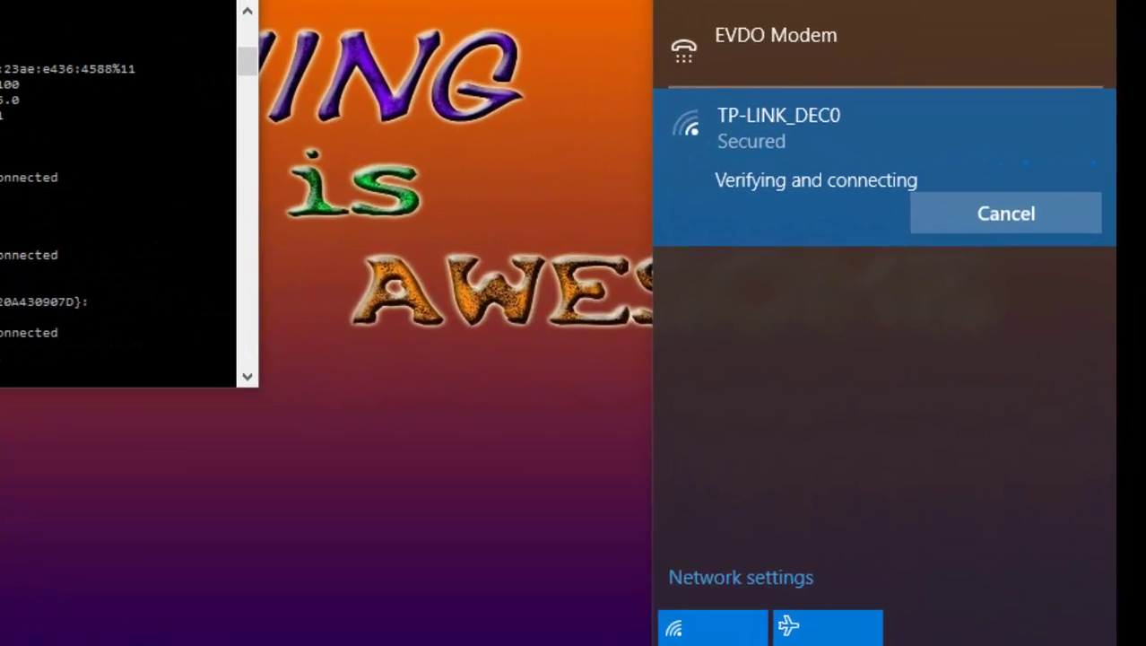
pyautogui.click(840, 483)
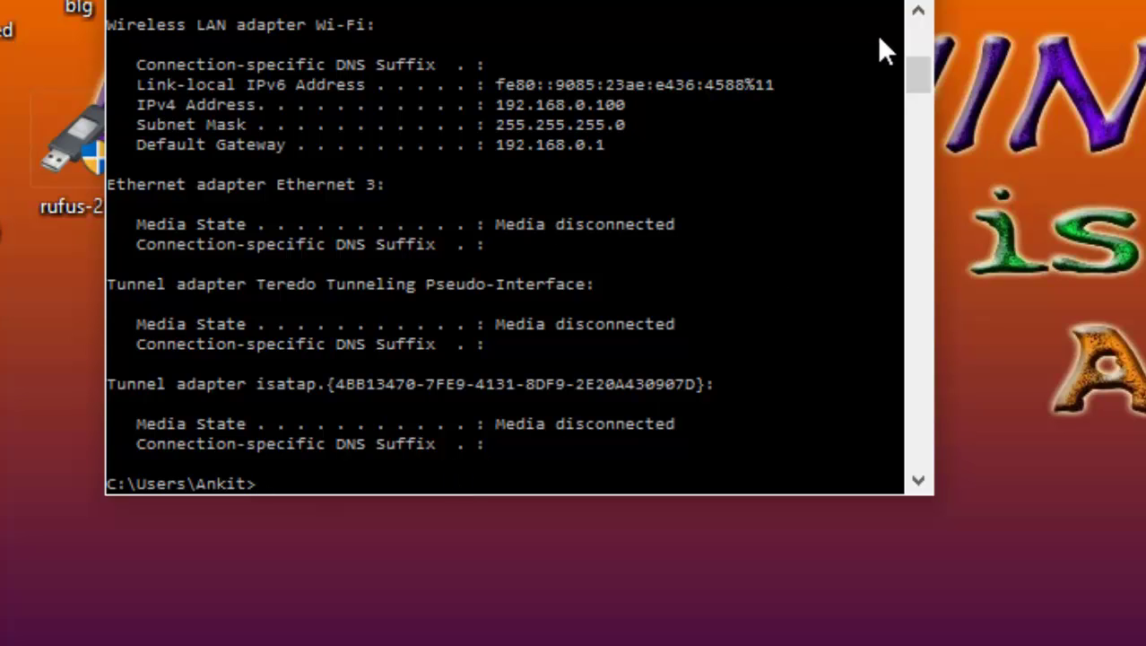
# Step: Run ipconfig to confirm Wi-Fi IPv4 192.168.0.100 with gateway 192.168.0.1
pyautogui.write('netstat')
pyautogui.press('BackSpace')
pyautogui.press('BackSpace')
pyautogui.press('BackSpace')
pyautogui.press('BackSpace')
pyautogui.press('BackSpace')
pyautogui.press('BackSpace')
pyautogui.press('BackSpace')
pyautogui.write('ipconfig')
pyautogui.press('Return')
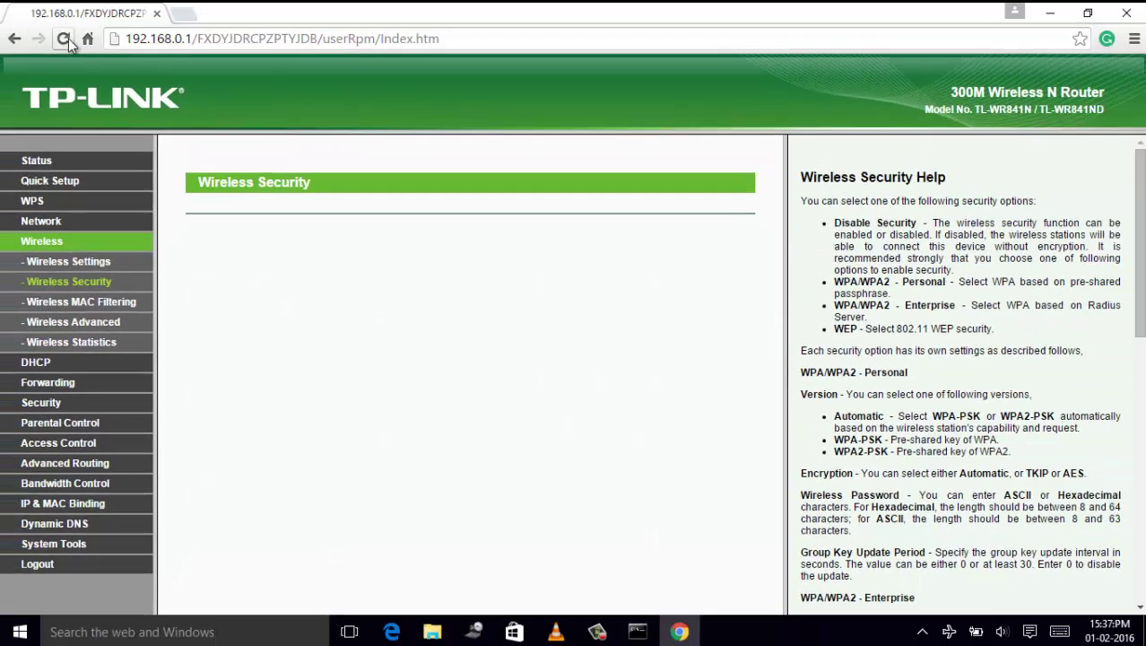
# Step: Reload the router's web page at 192.168.0.1 in Chrome
pyautogui.click(64, 38)
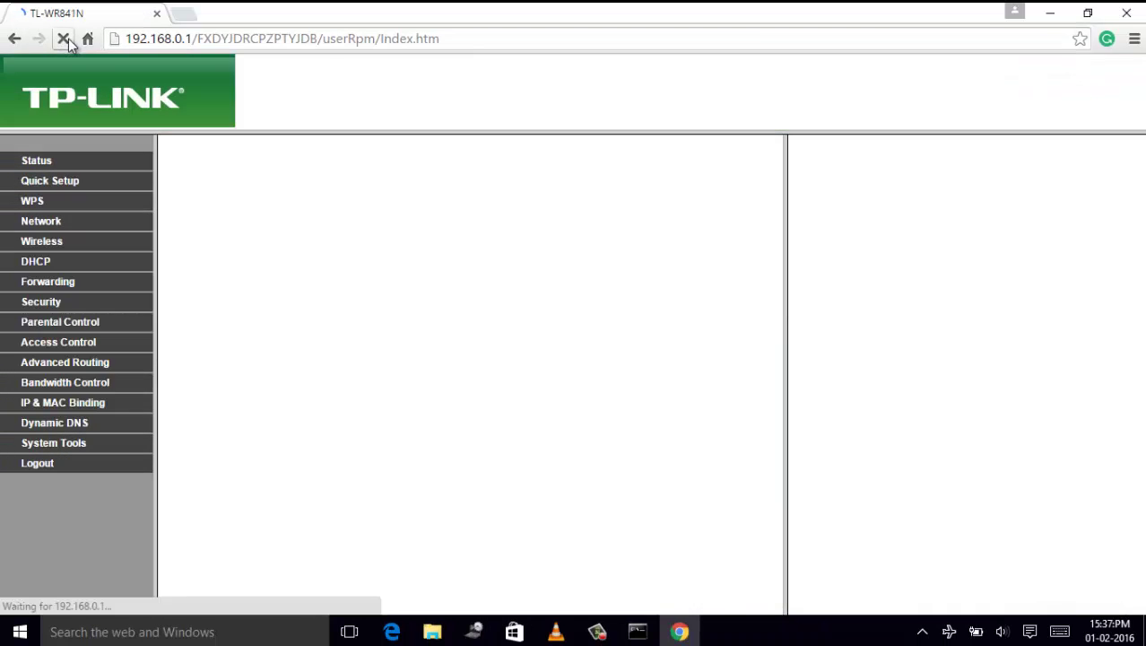